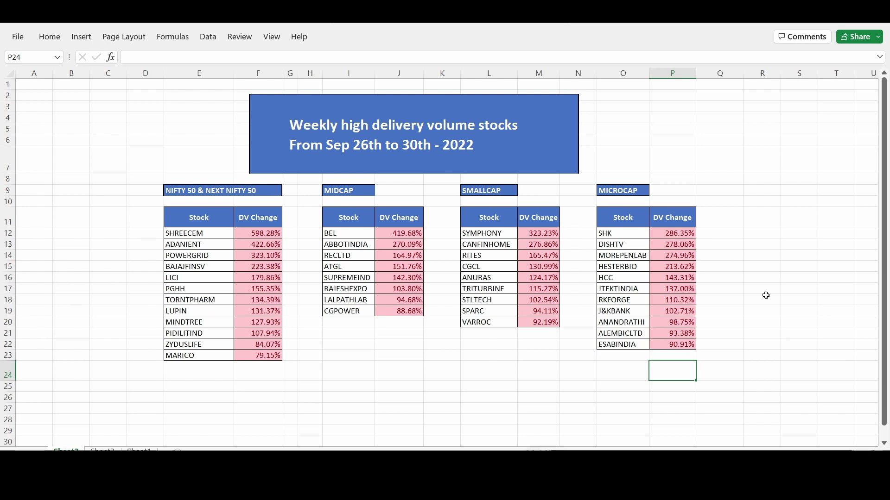
Step: Review the weekly high delivery volume stock lists for Nifty 50 & Next Nifty 50, midcap, smallcap and microcap
left_click(762, 297)
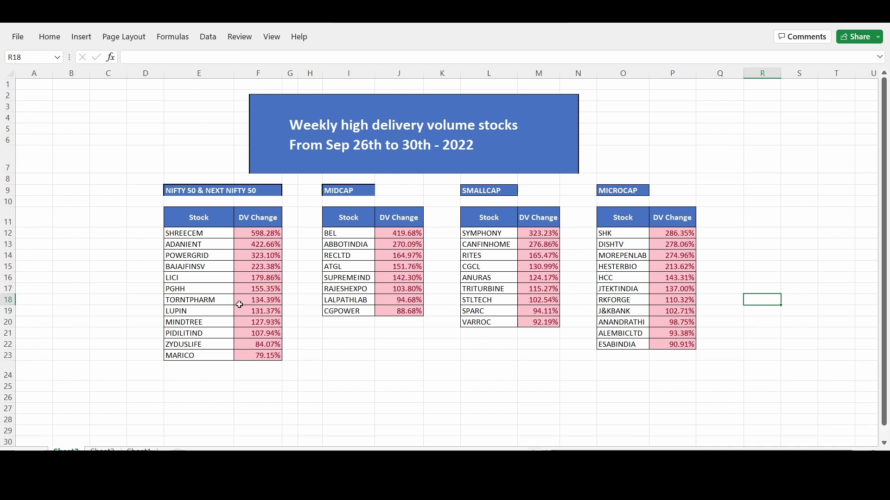
left_click_drag(199, 233, 192, 356)
left_click(197, 324)
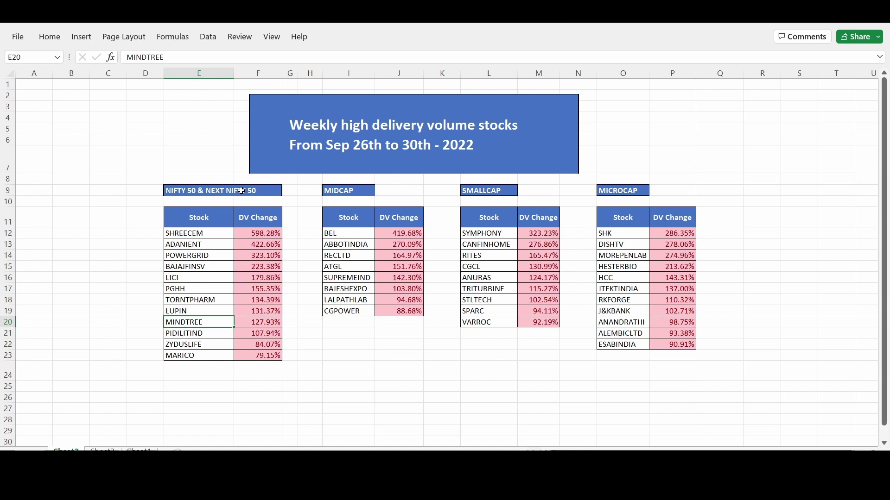
left_click(214, 287)
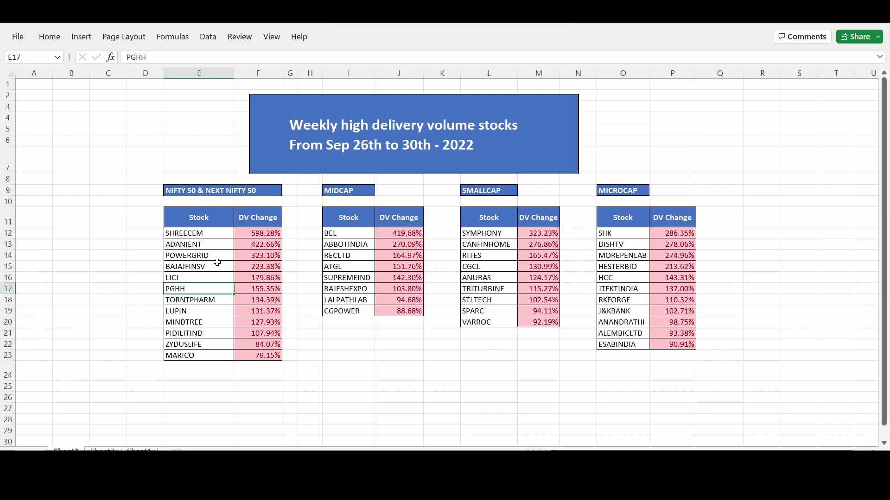
left_click(249, 284)
left_click_drag(345, 234, 390, 307)
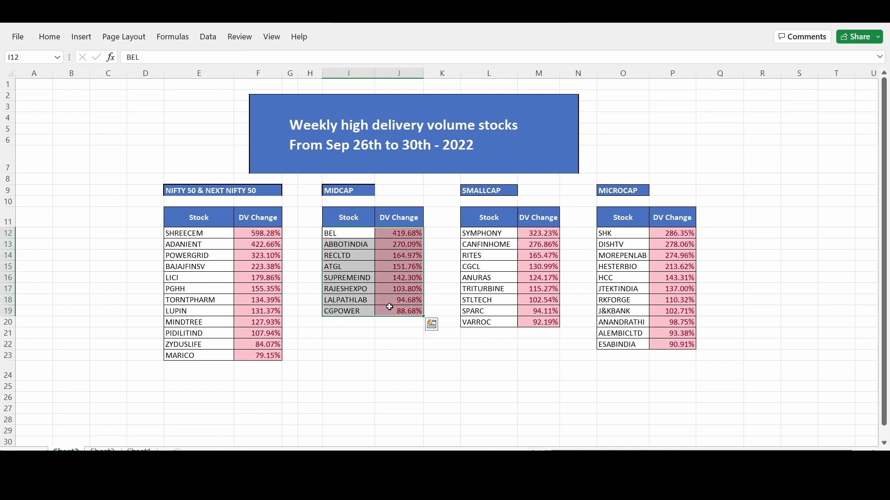
left_click(374, 360)
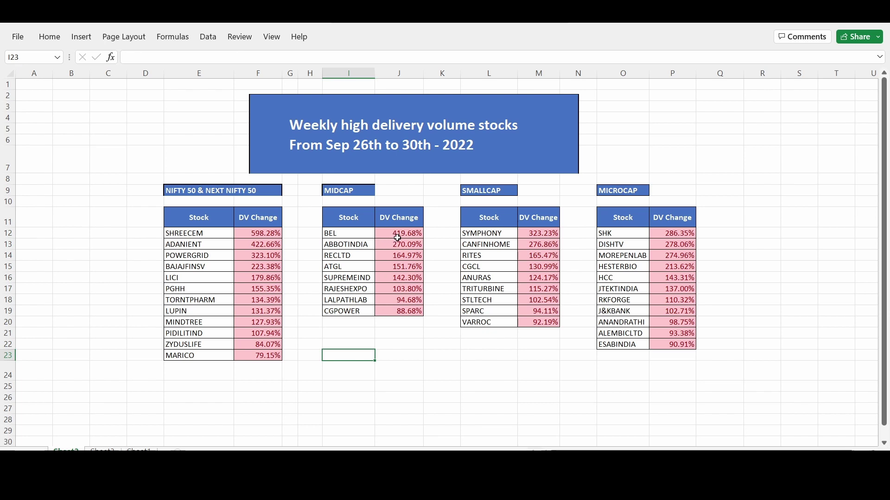
left_click_drag(502, 234, 540, 323)
left_click_drag(612, 234, 686, 346)
left_click(730, 310)
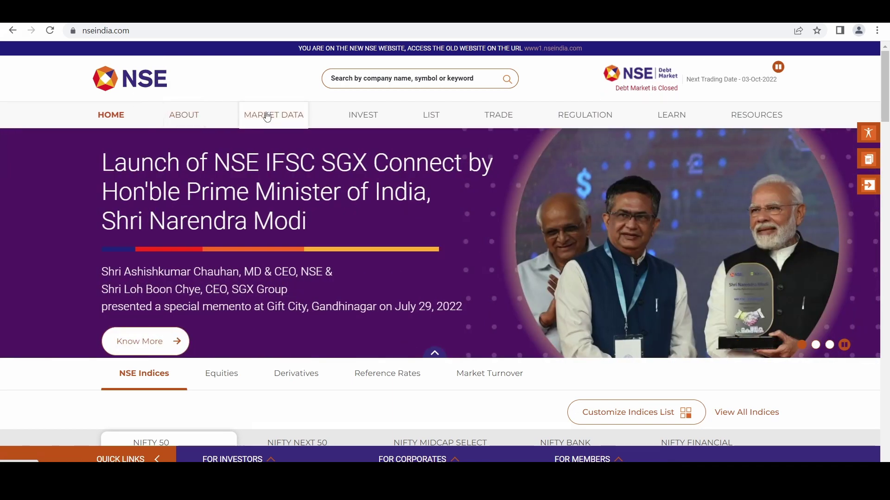
Step: Open the Daily Market Reports page on the NSE website and show the archived equity reports
mouse_move(270, 116)
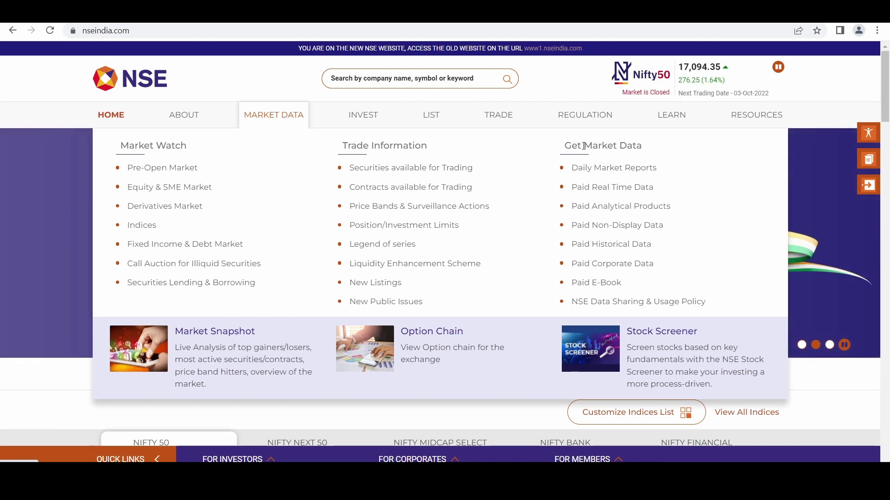
left_click(612, 170)
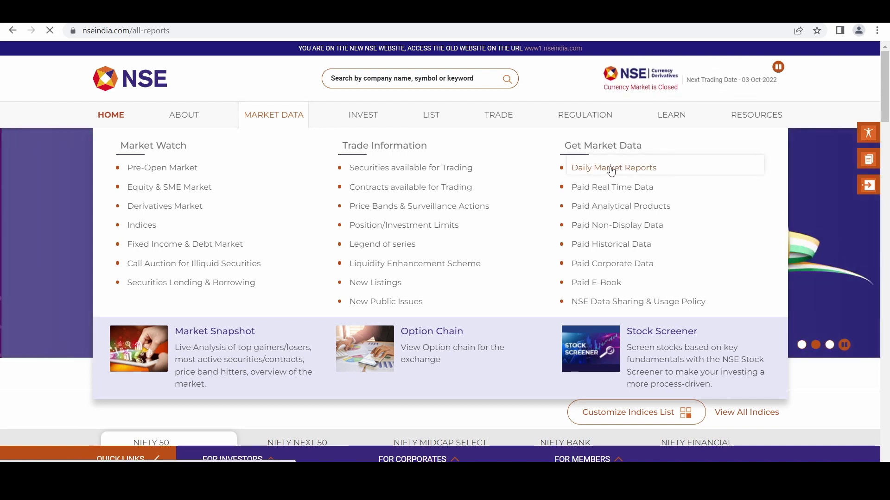
scroll(563, 257, "down", 1)
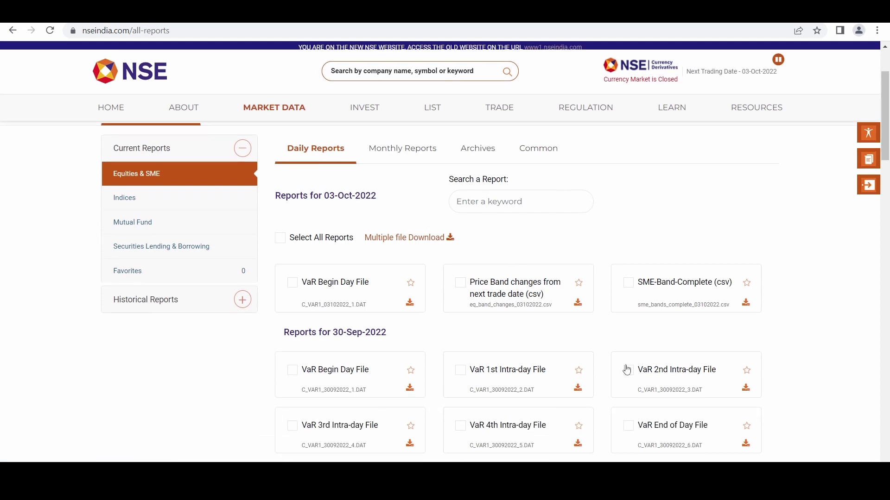
scroll(649, 380, "down", 3)
scroll(662, 392, "up", 3)
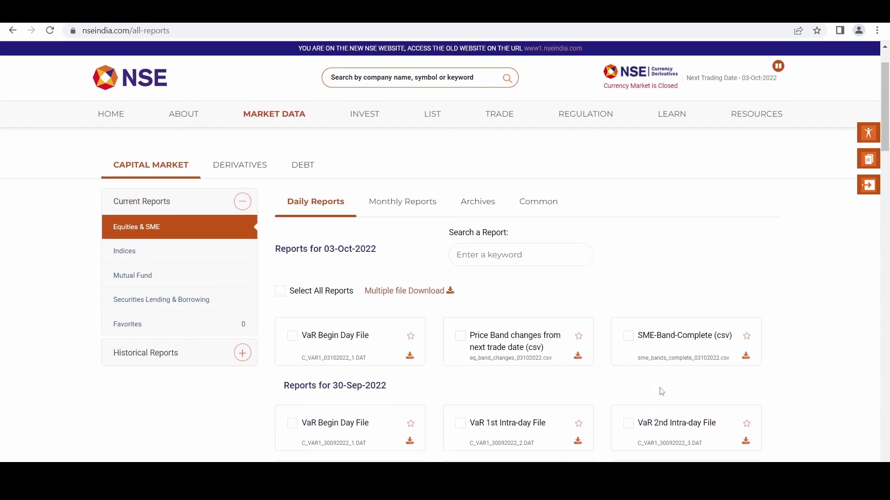
left_click(488, 206)
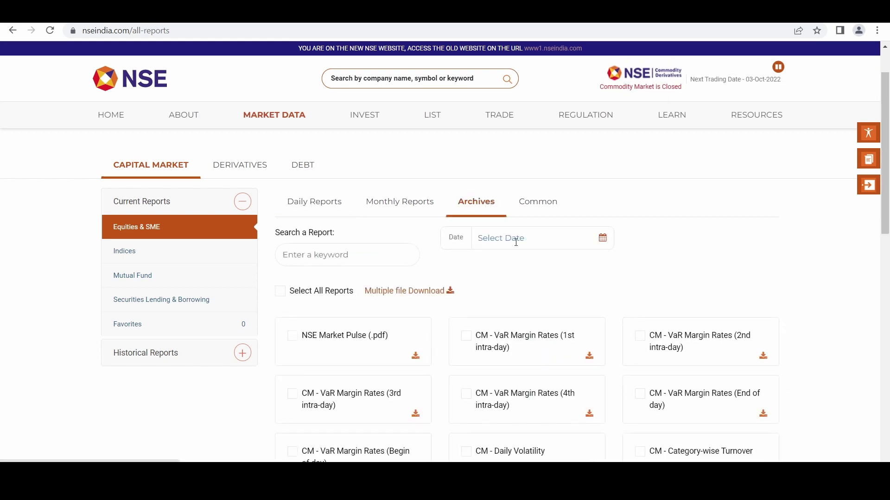
Step: Set the archive date to 14-Sep-2022 and look through the list of available reports
left_click(516, 241)
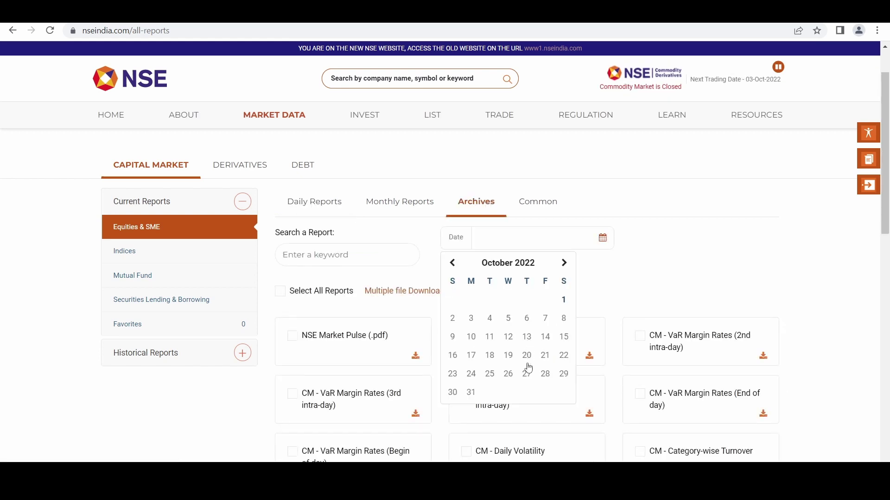
left_click(453, 264)
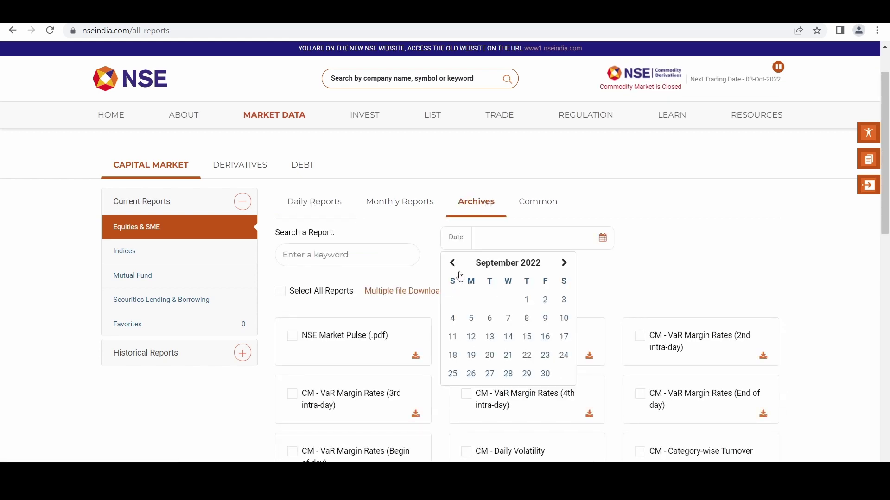
left_click(509, 337)
scroll(738, 315, "down", 5)
scroll(738, 317, "down", 1)
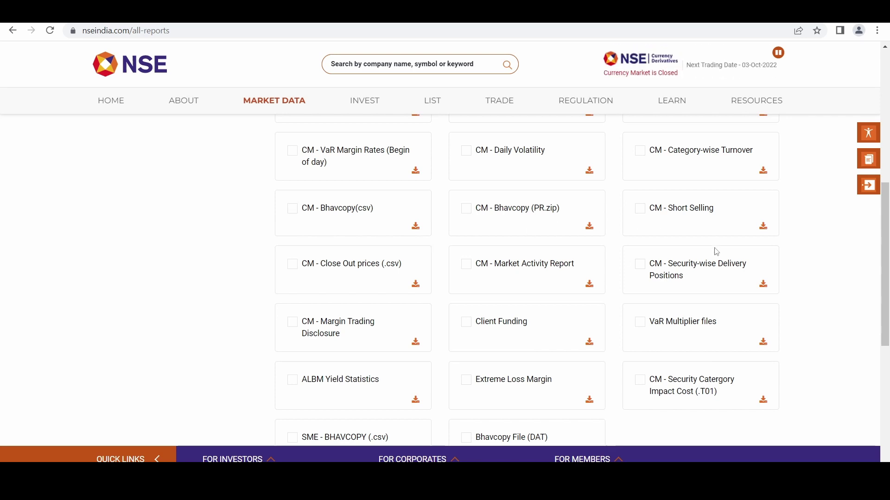
scroll(583, 283, "up", 4)
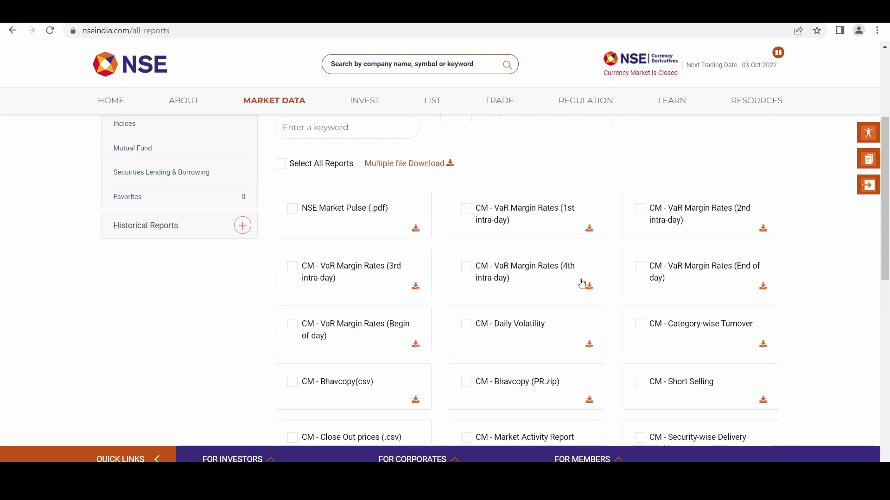
scroll(584, 284, "up", 3)
Step: Set the archive date to 30-Sep-2022 and download the CM - Security-wise Delivery Positions report
left_click(541, 238)
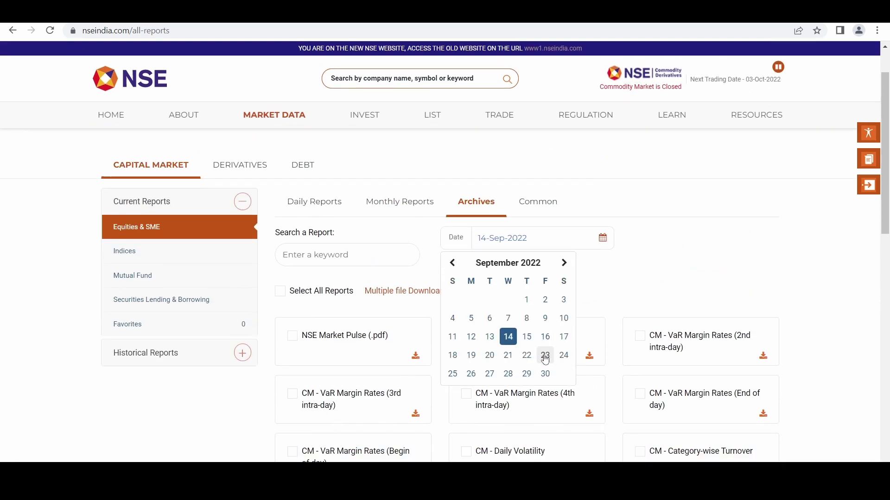
left_click(545, 374)
scroll(590, 341, "down", 3)
scroll(589, 341, "down", 5)
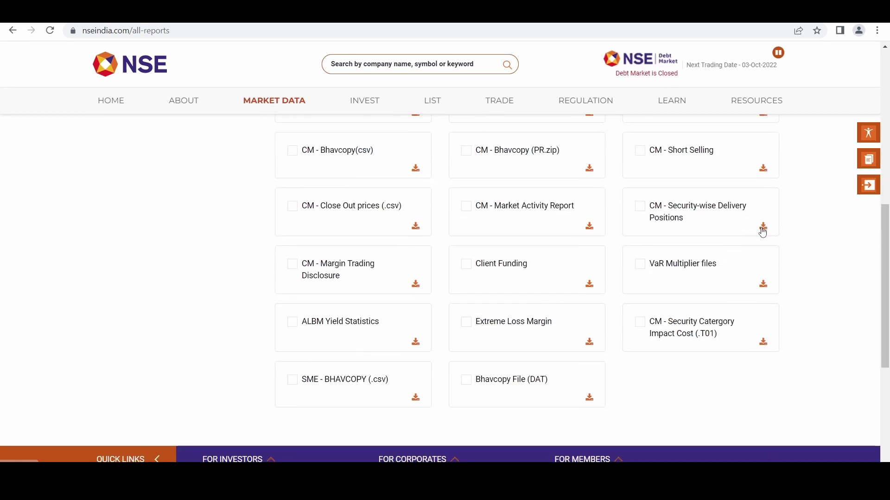
left_click(763, 227)
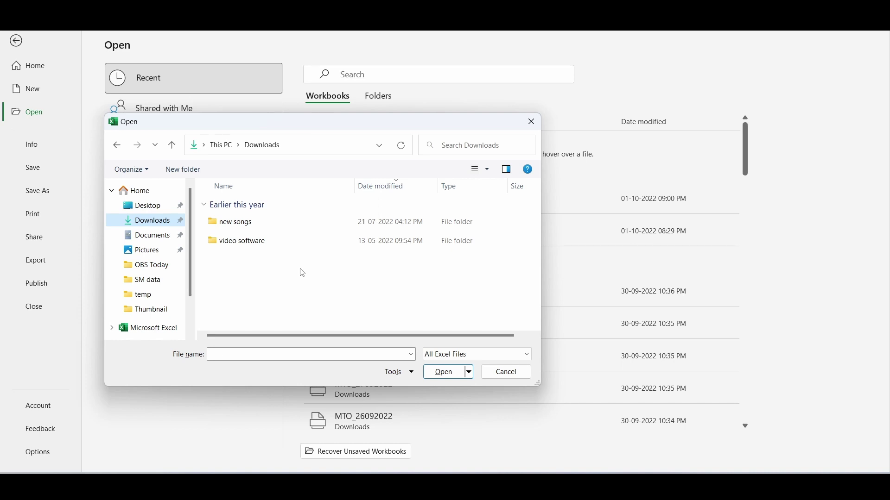
Step: In Excel, show all file types in the Downloads folder and open MTO_30092022.DAT
left_click(462, 357)
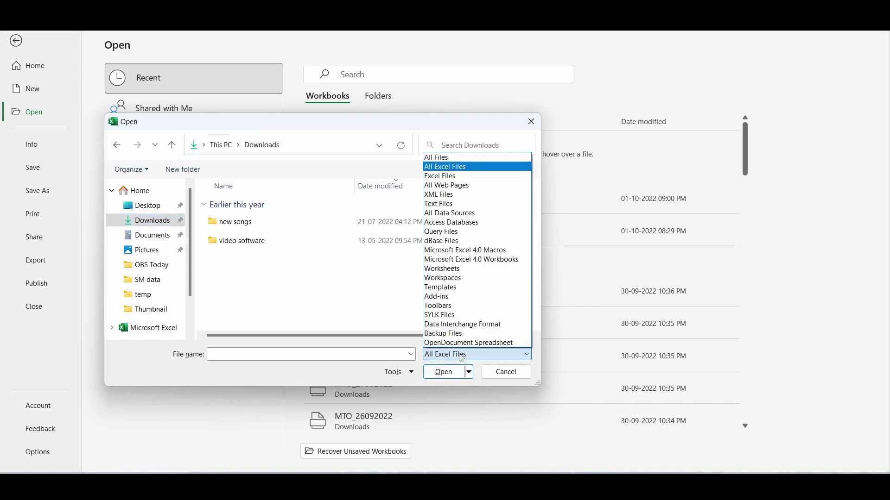
left_click(464, 159)
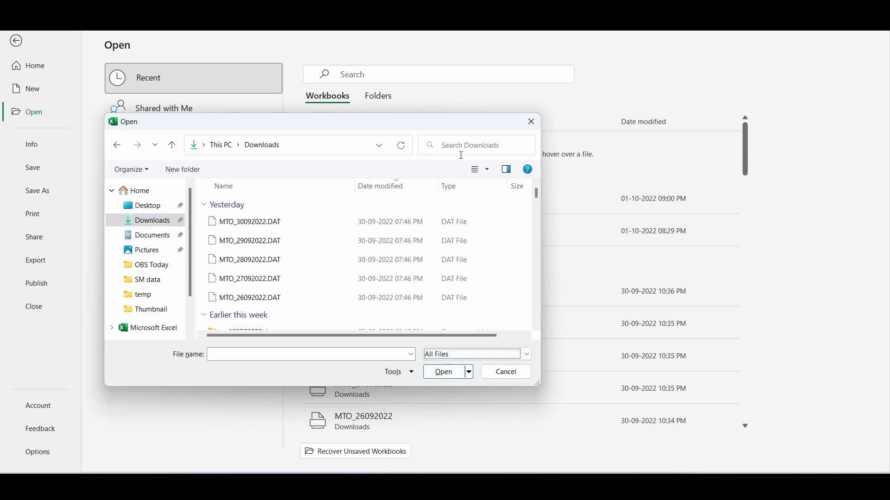
left_click(292, 223)
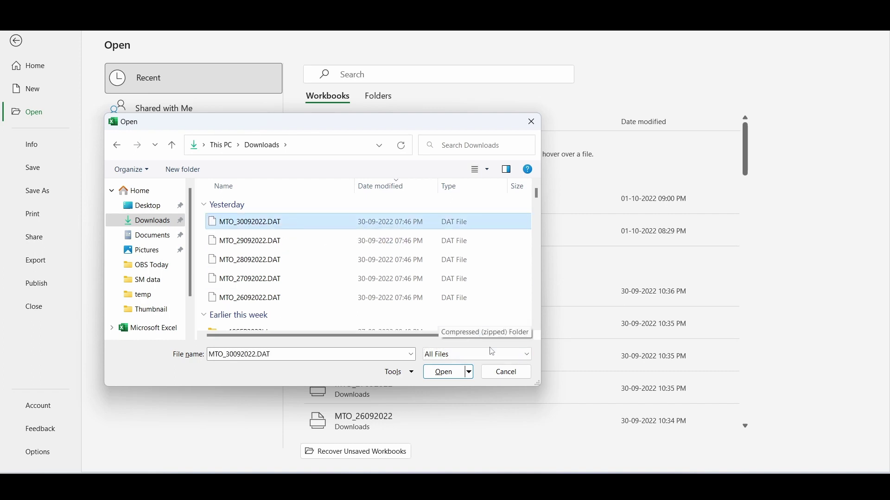
left_click(443, 374)
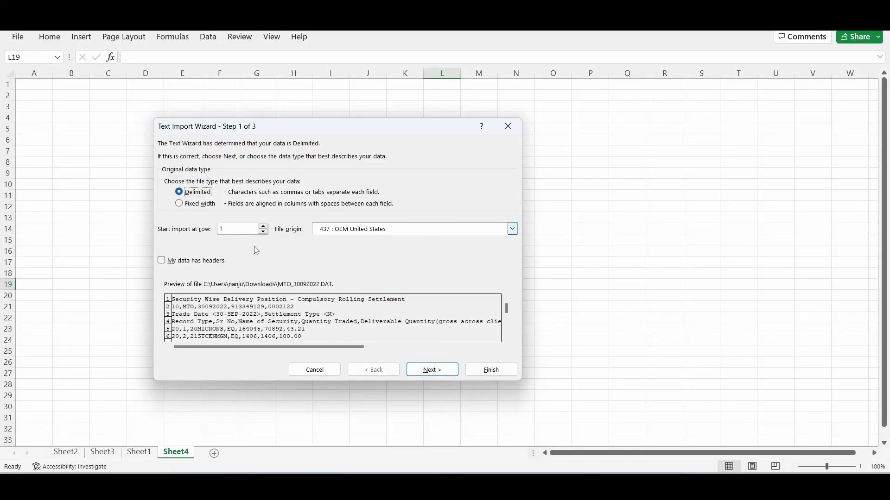
Step: Import the file as delimited text with comma added as a delimiter and the General column format
left_click(224, 229)
left_click(435, 373)
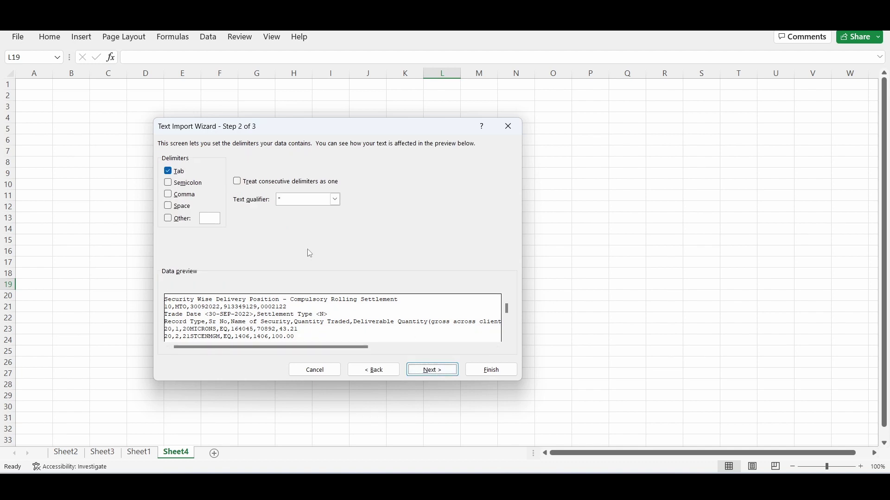
left_click(180, 196)
left_click(440, 371)
left_click(493, 375)
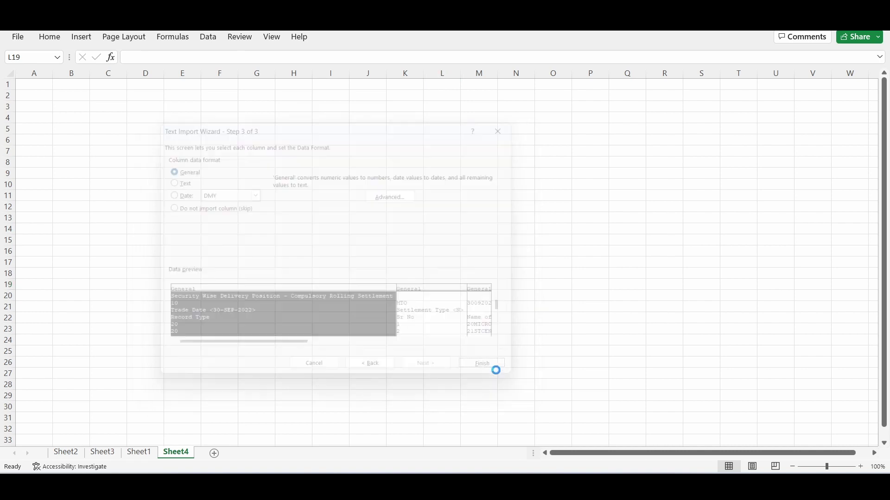
left_click(470, 294)
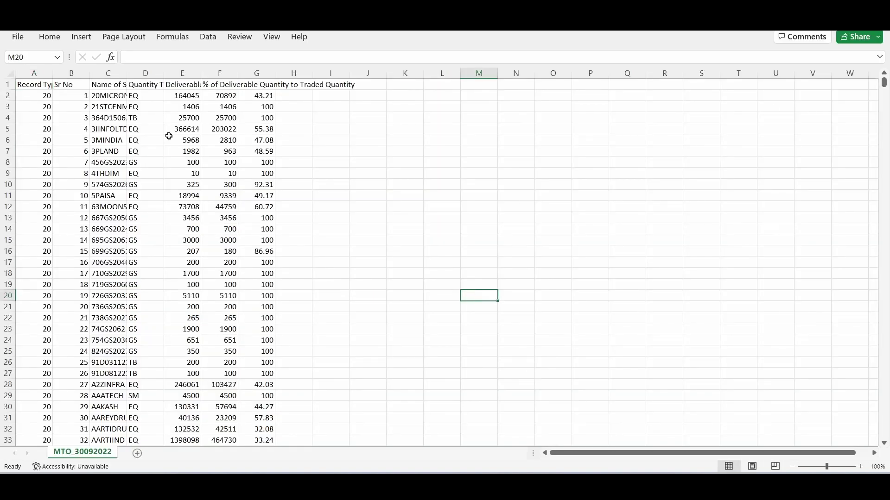
Step: Fit column C to the security names, widen column F slightly, and review the name and quantity columns
double_click(128, 72)
left_click(183, 151)
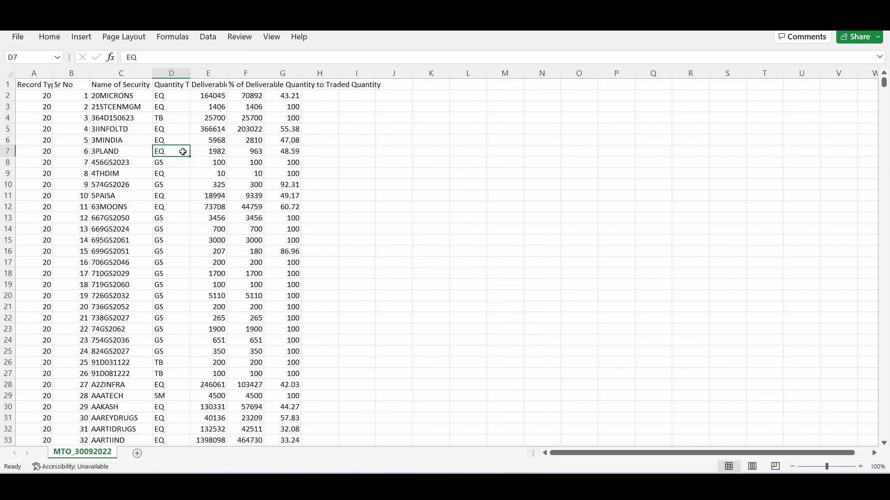
left_click(121, 73)
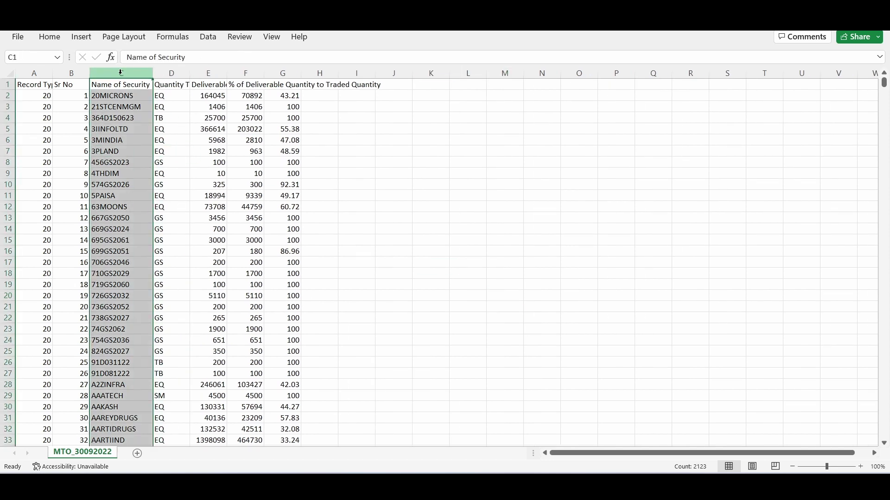
left_click(216, 74)
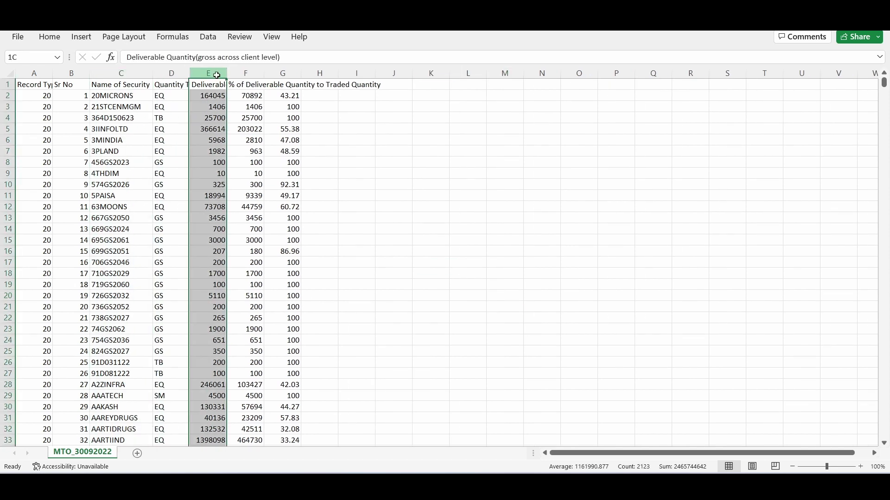
left_click(246, 75)
left_click(254, 128)
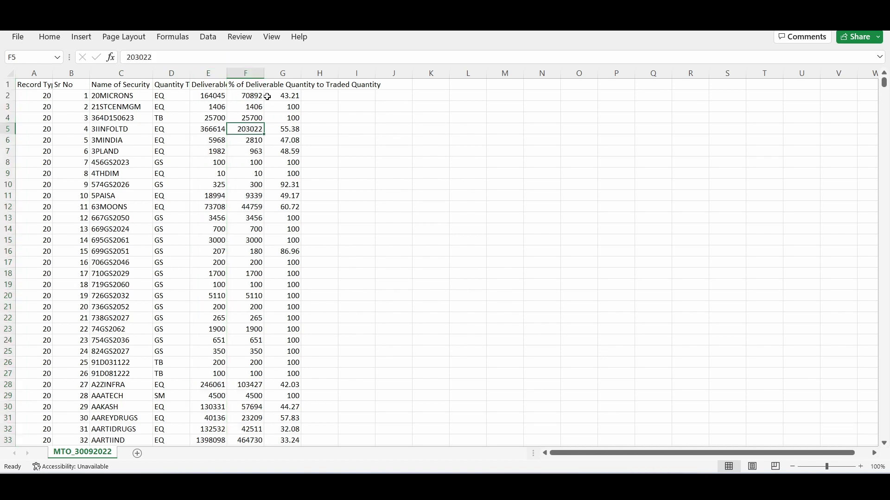
left_click_drag(265, 75, 276, 75)
left_click(252, 74)
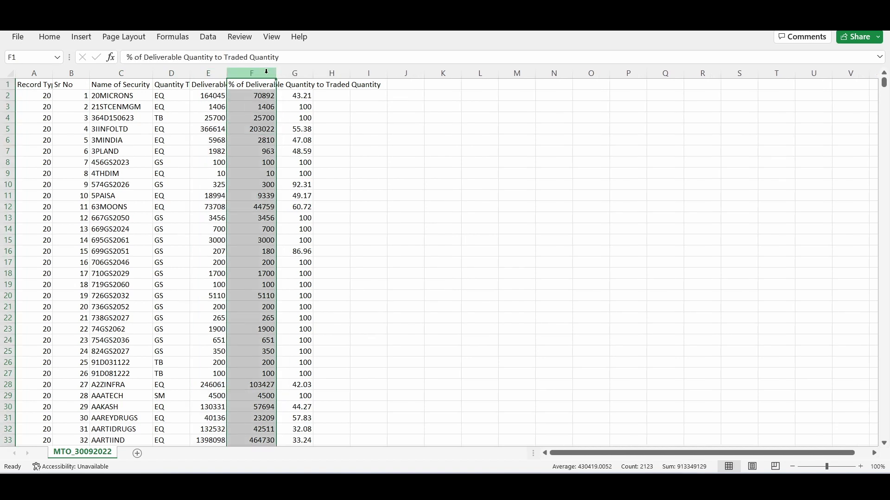
left_click(258, 109)
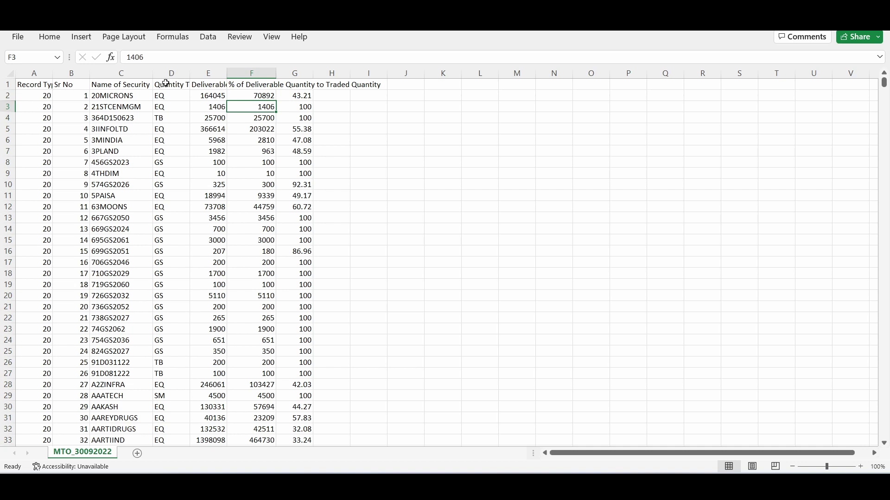
left_click(250, 73)
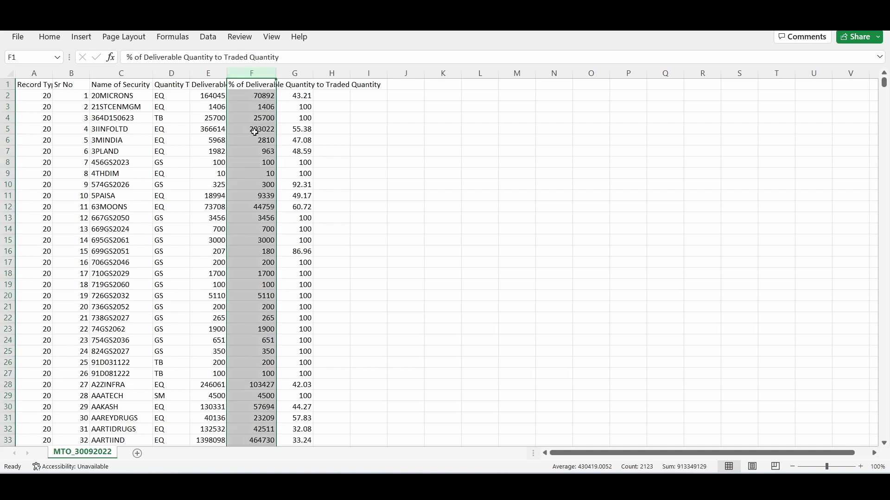
Step: Add filters to header row 1 of the MTO_30092022 sheet and select the Quantity Traded header
left_click(8, 84)
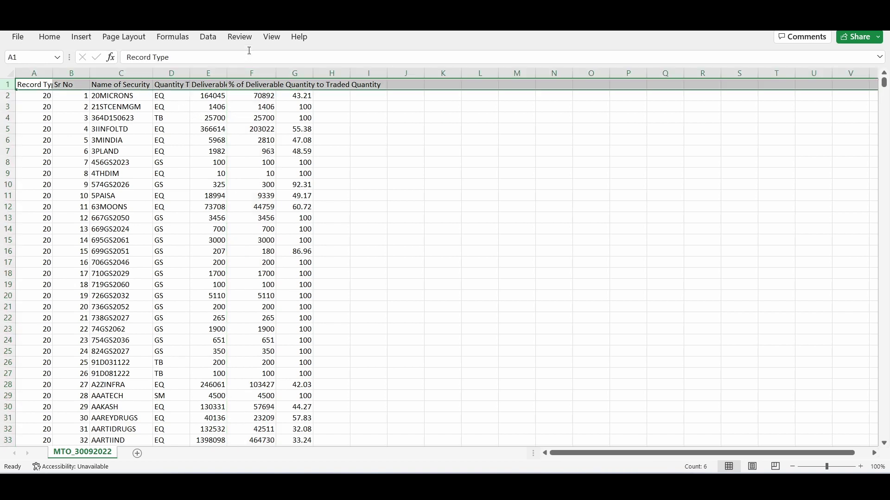
left_click(207, 36)
left_click(384, 69)
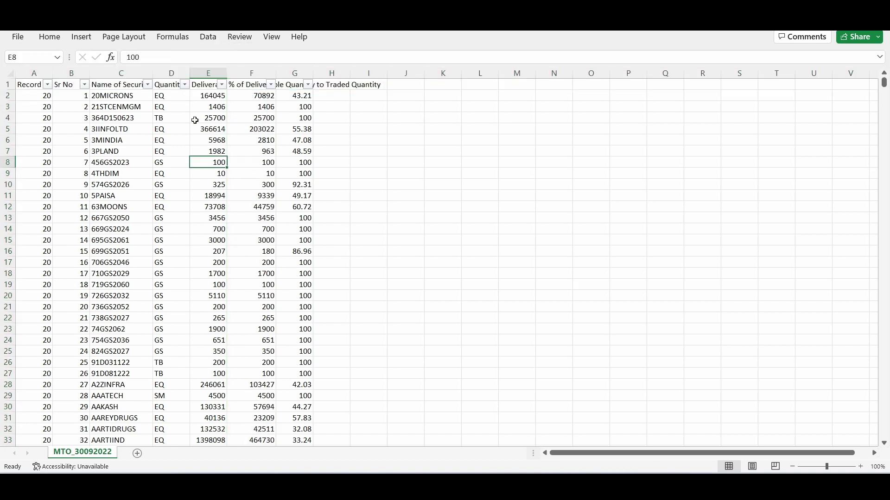
left_click(173, 84)
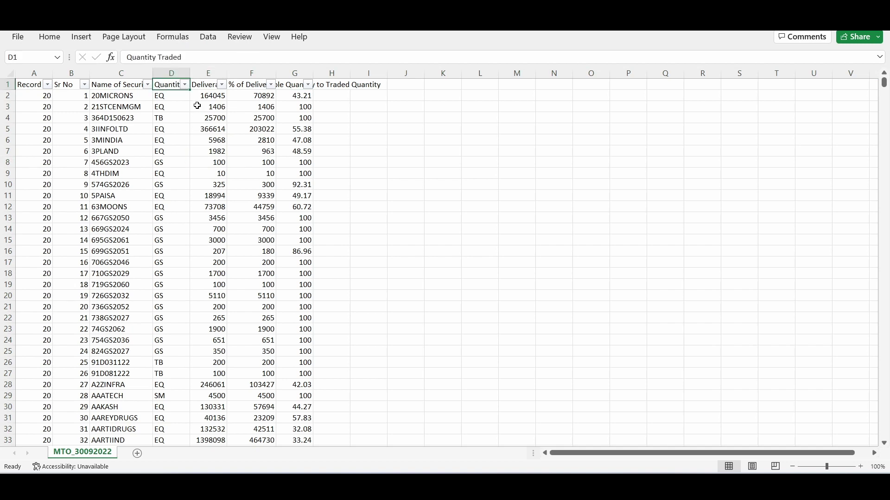
Step: Filter the Quantity Traded column to show only the EQ series
left_click(185, 85)
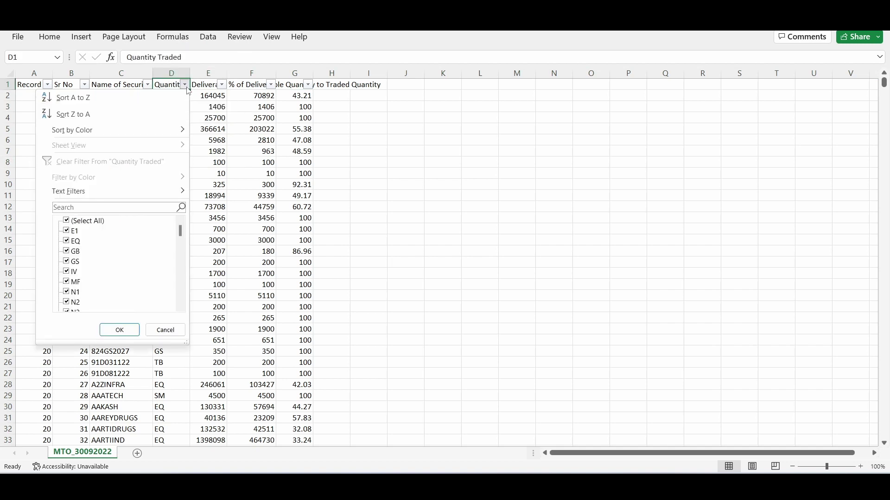
left_click(75, 221)
left_click(75, 241)
left_click(120, 330)
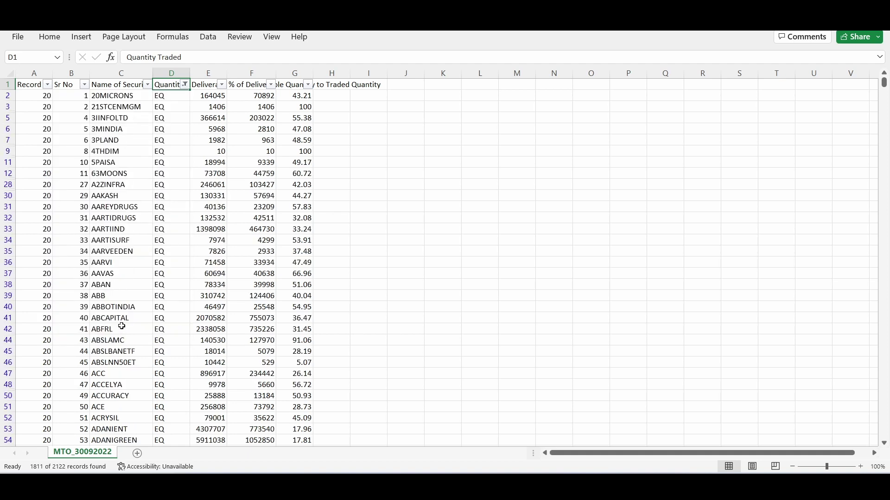
Step: Copy the filtered security names in column C and the quantities in column F to the start of a new sheet
left_click(132, 73)
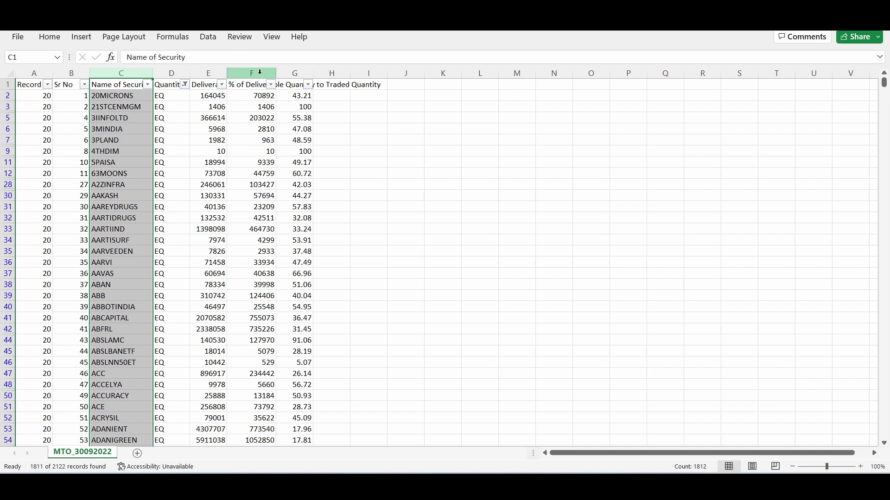
left_click(253, 72, "ctrl")
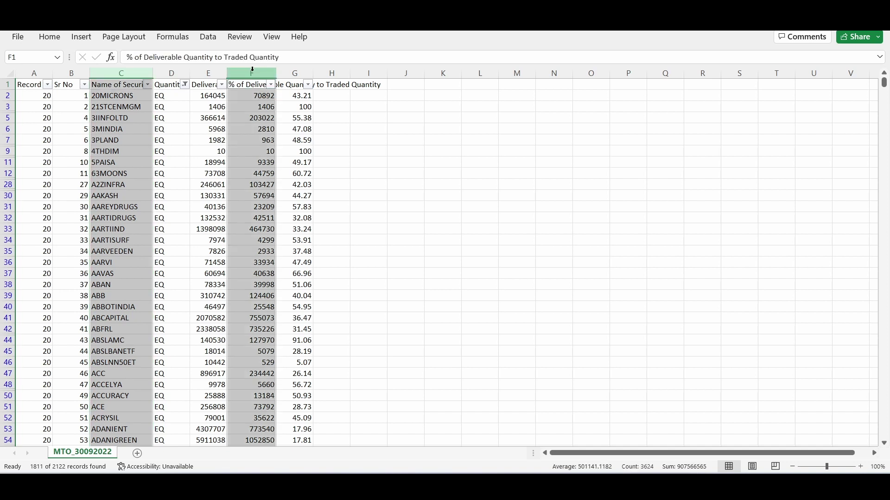
key("ctrl+c")
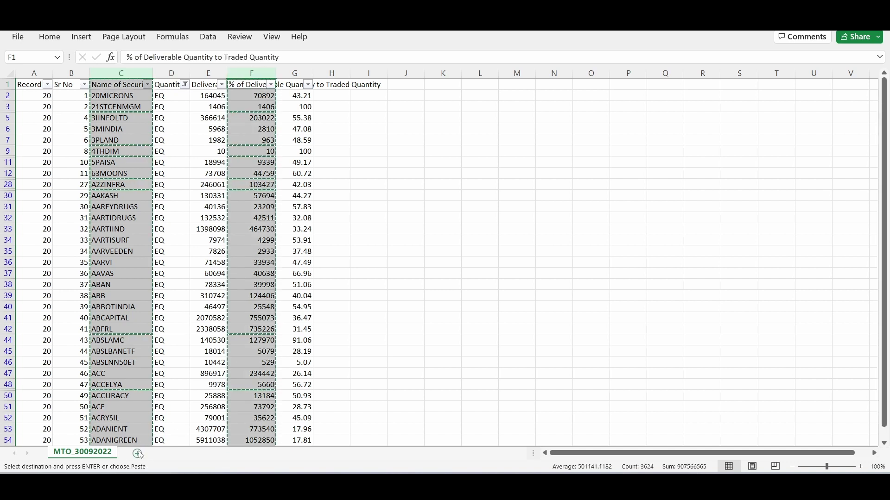
key("shift+F11")
key("ctrl+v")
left_click(185, 229)
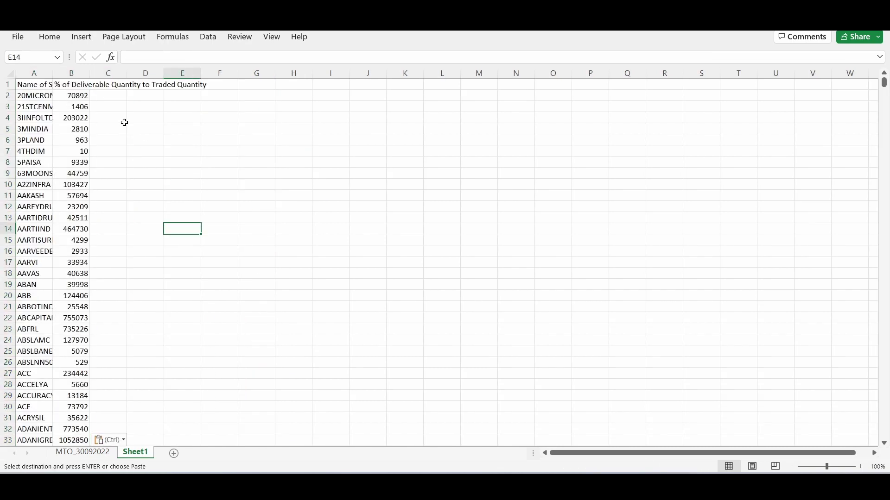
Step: Fit column A of Sheet1 to the security names, widen column B, and review both columns
double_click(57, 75)
left_click_drag(116, 75, 155, 75)
left_click(173, 151)
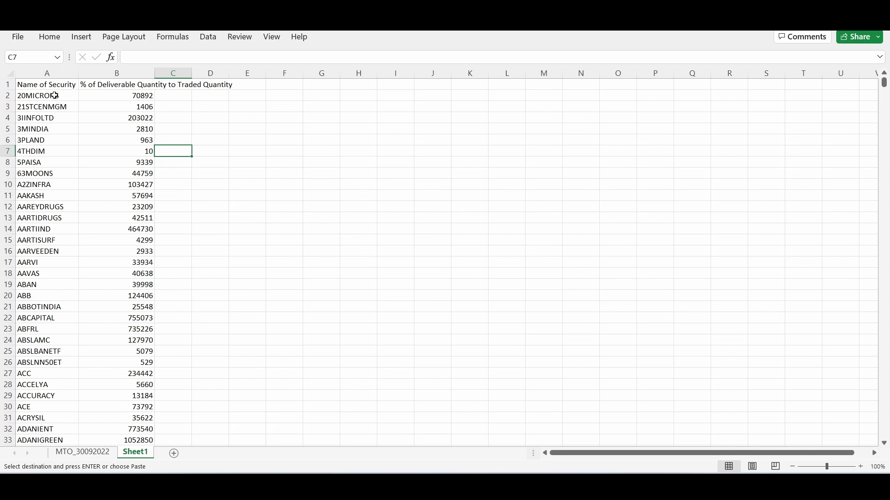
left_click(49, 73)
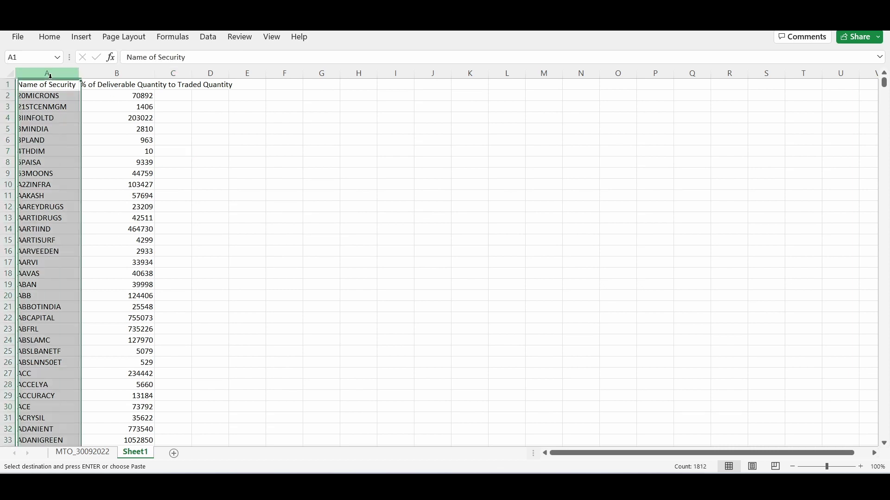
left_click(117, 73)
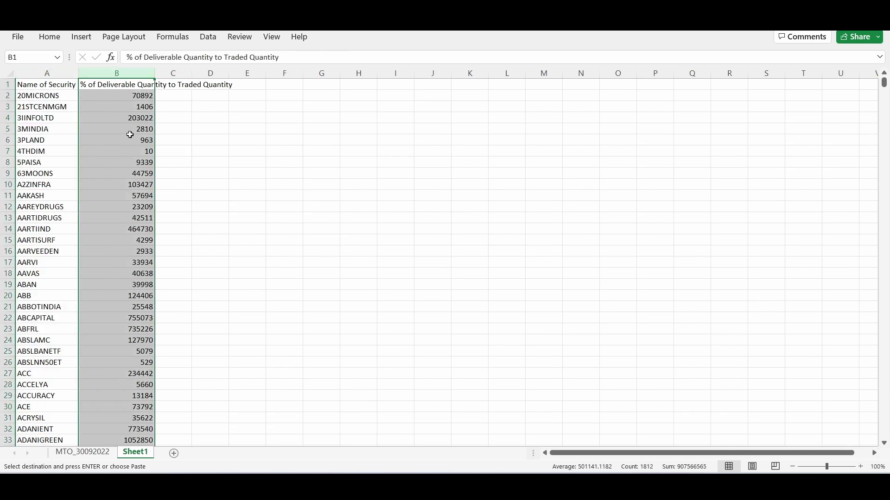
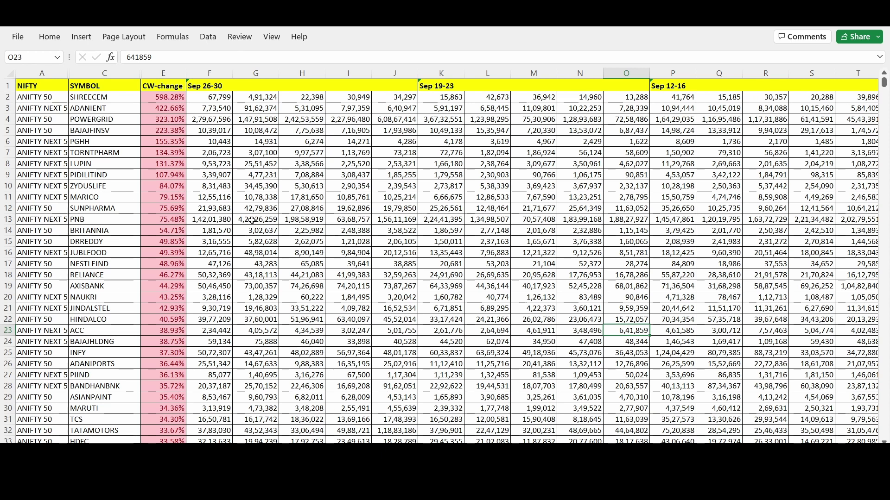
Step: In the weekly delivery workbook, examine the NIFTY and SYMBOL columns and the first daily column under Sep 26-30
scroll(253, 221, "down", 1)
scroll(209, 195, "up", 1)
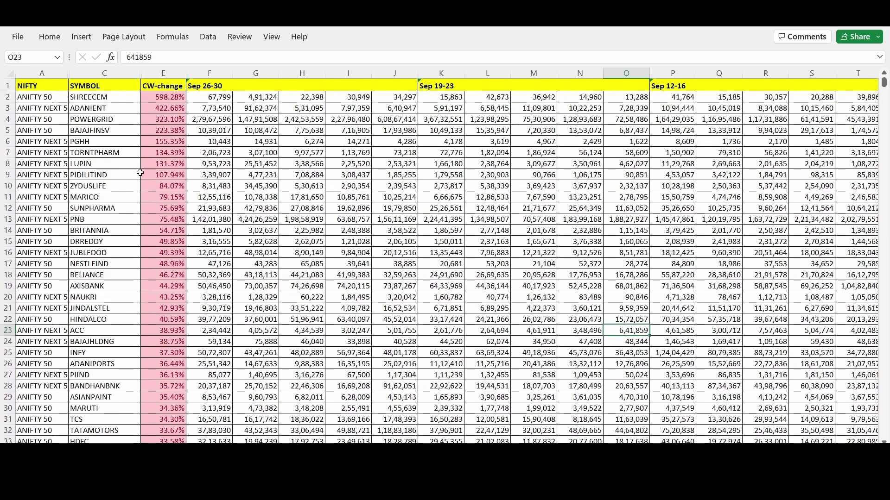
left_click(44, 72)
left_click(85, 73)
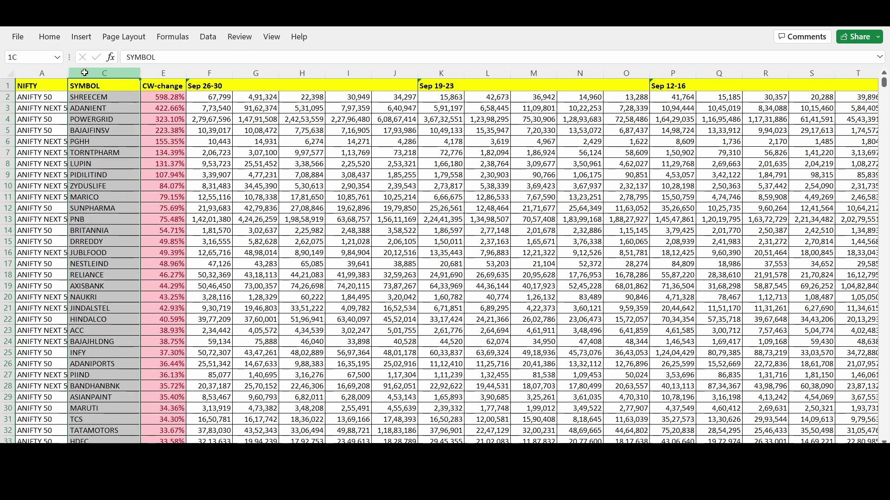
left_click_drag(85, 73, 214, 74)
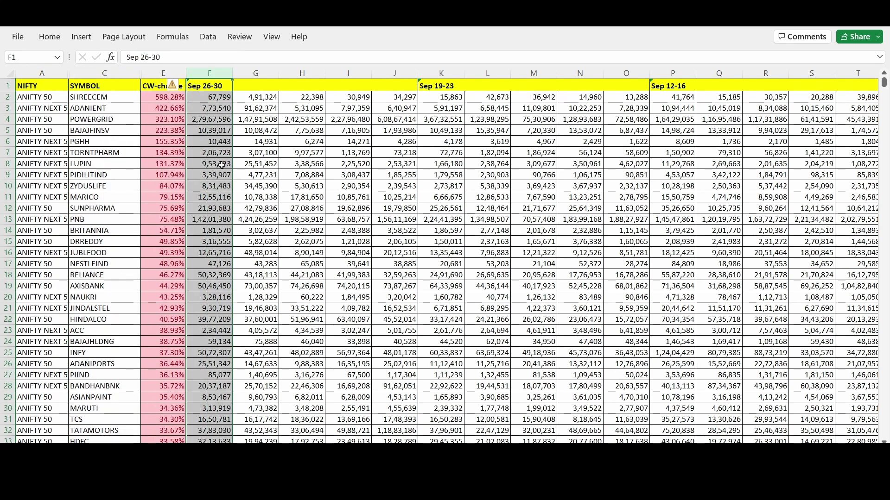
left_click(271, 187)
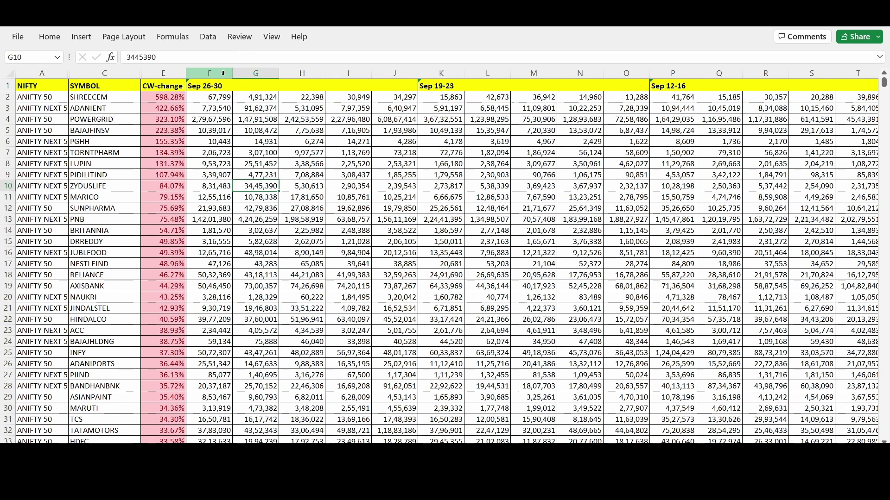
left_click(222, 107)
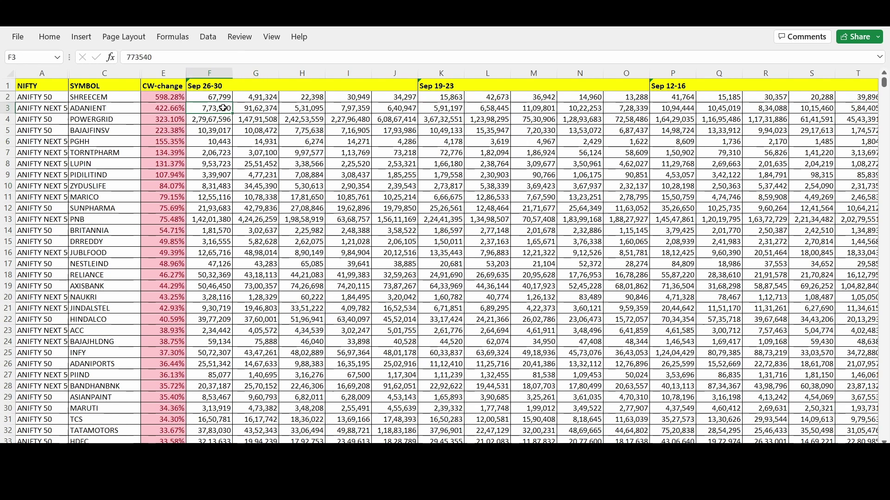
left_click(221, 70)
left_click(217, 125)
key("ctrl+shift+Down")
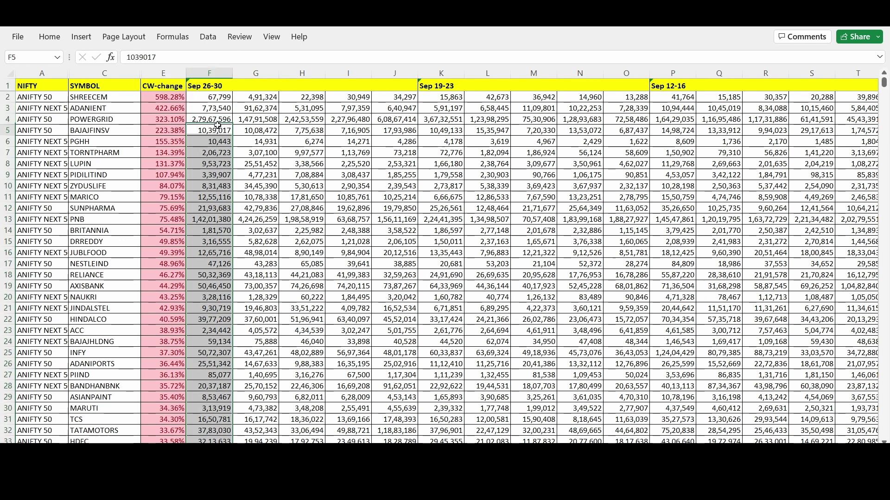
left_click(218, 126)
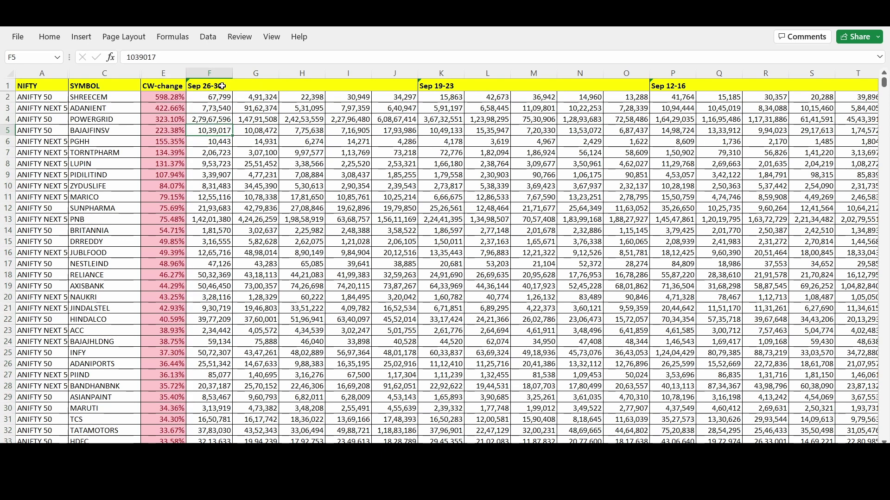
Step: Review the daily delivery columns F to J of the Sep 26-30 week, one by one and as a block
left_click(214, 72)
left_click(254, 71)
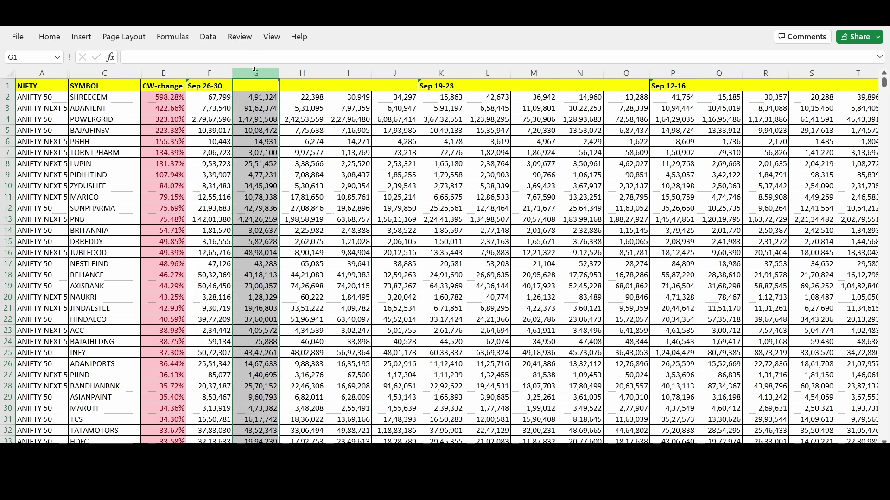
left_click(302, 73)
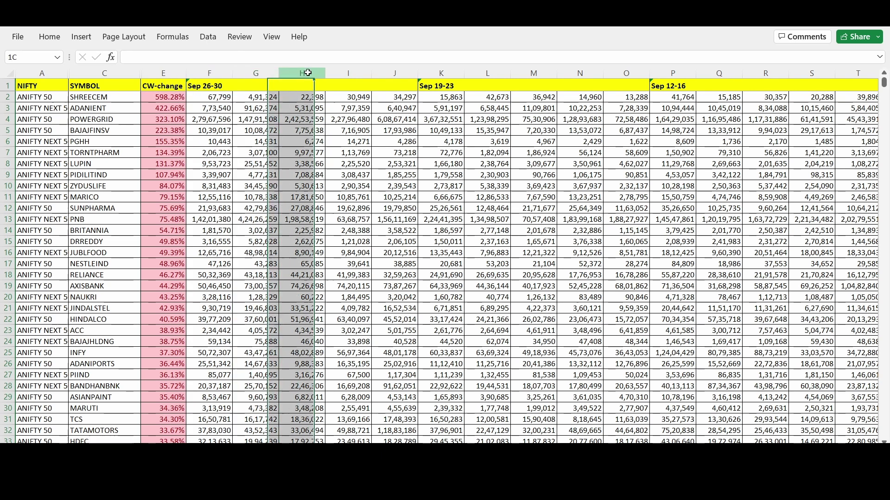
left_click(348, 73)
left_click(394, 72)
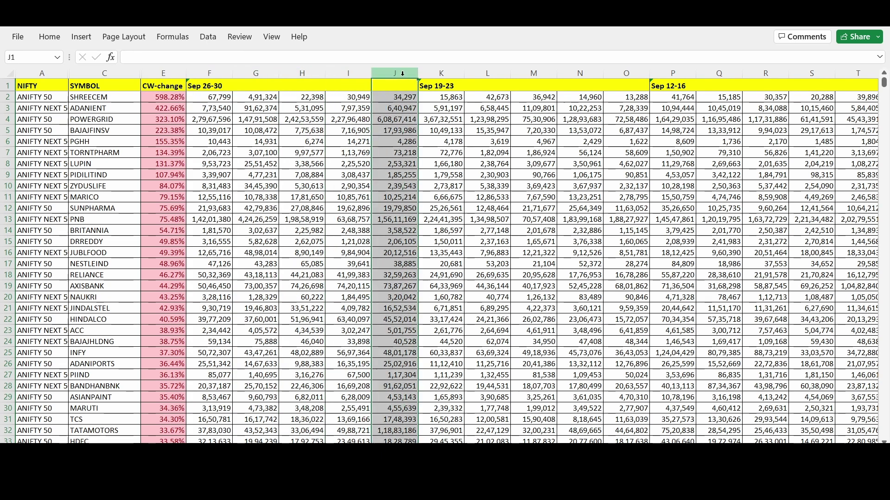
left_click(442, 162)
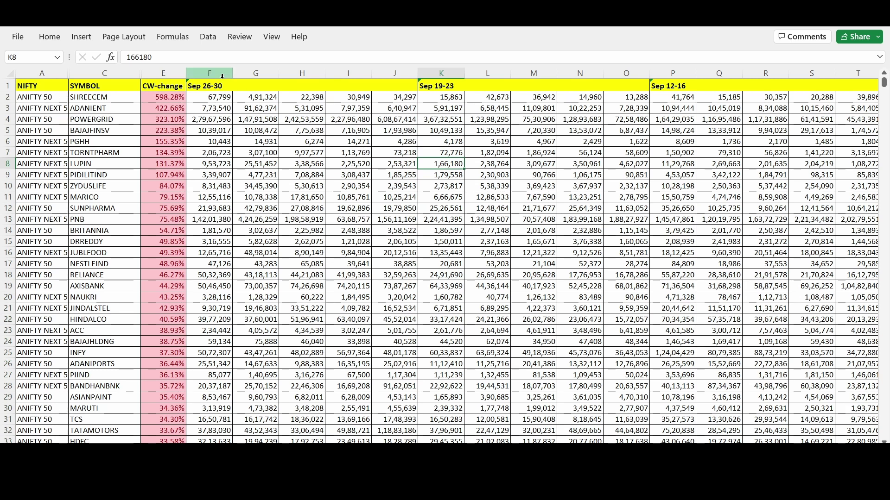
left_click_drag(222, 75, 395, 74)
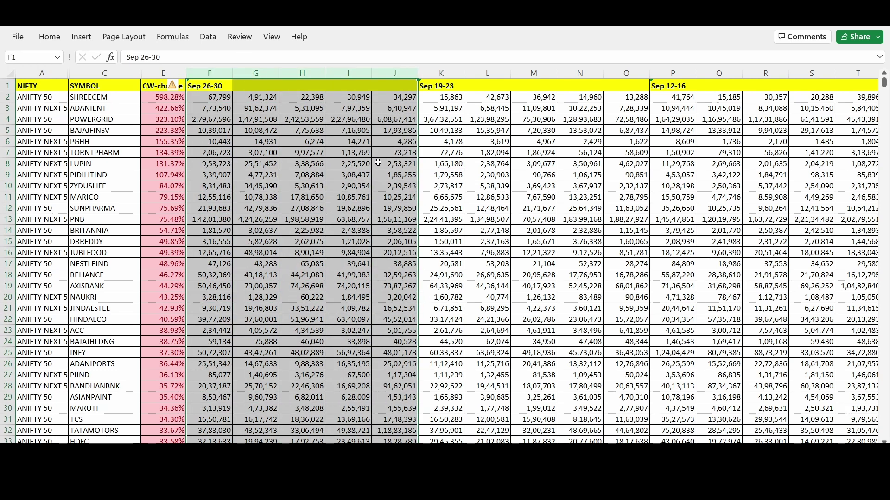
left_click(378, 162)
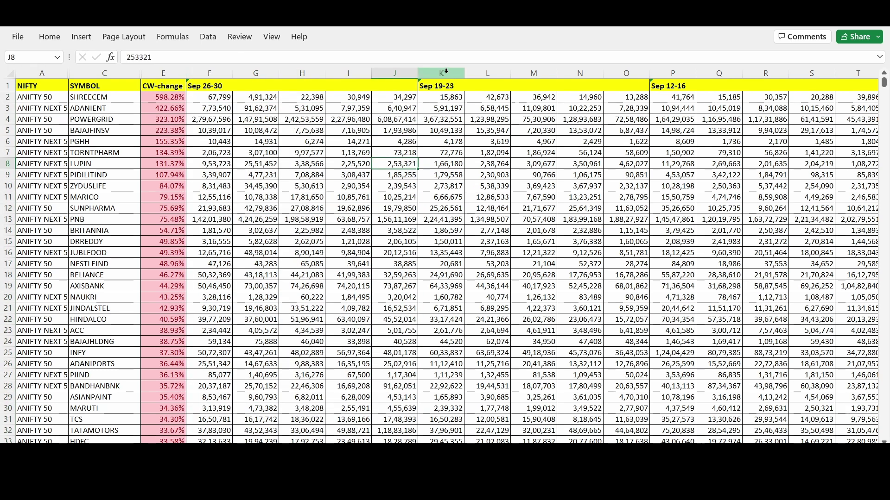
Step: Examine the earlier weeks' delivery columns, from Sep 19-23 back to Aug 8-12
left_click_drag(446, 71, 626, 72)
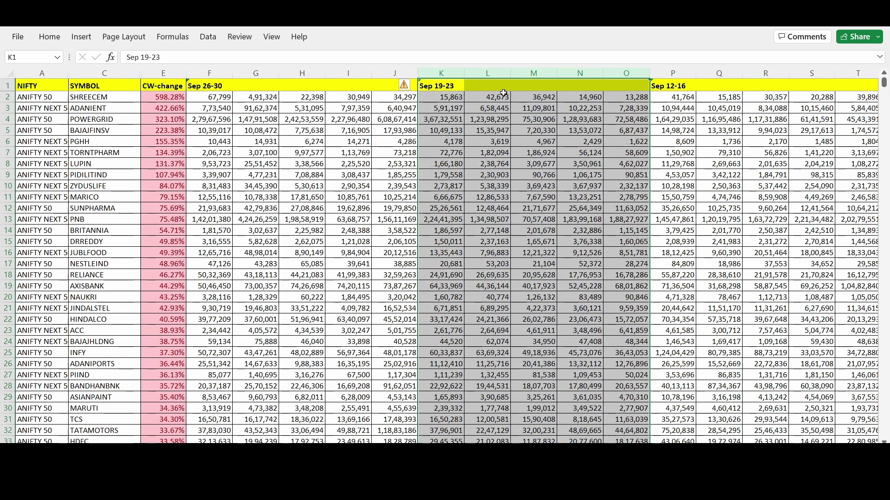
left_click(601, 140)
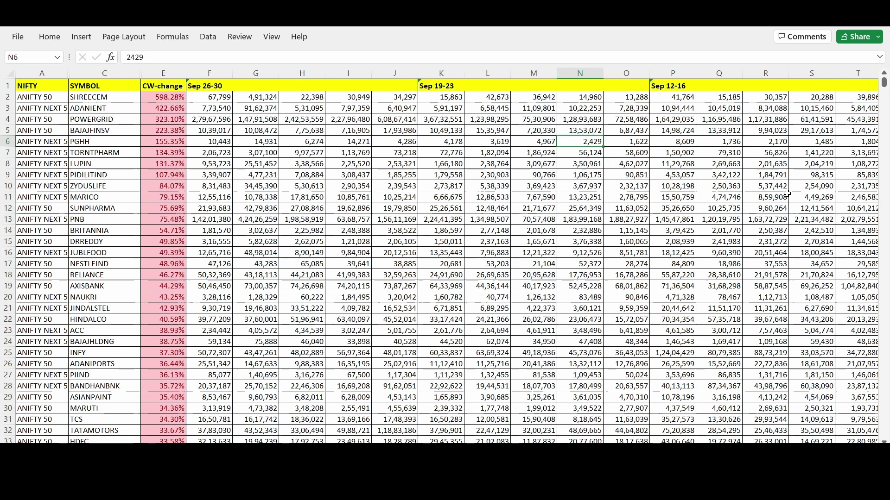
left_click(677, 70)
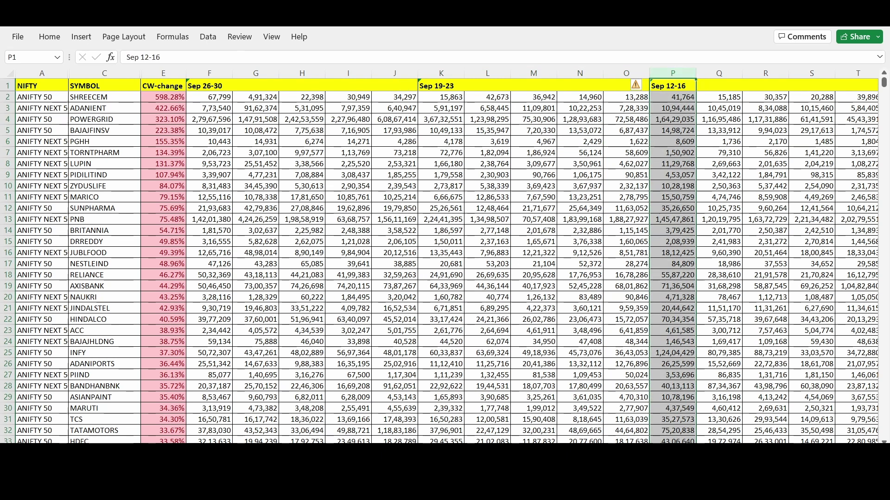
scroll(607, 435, "right", 6)
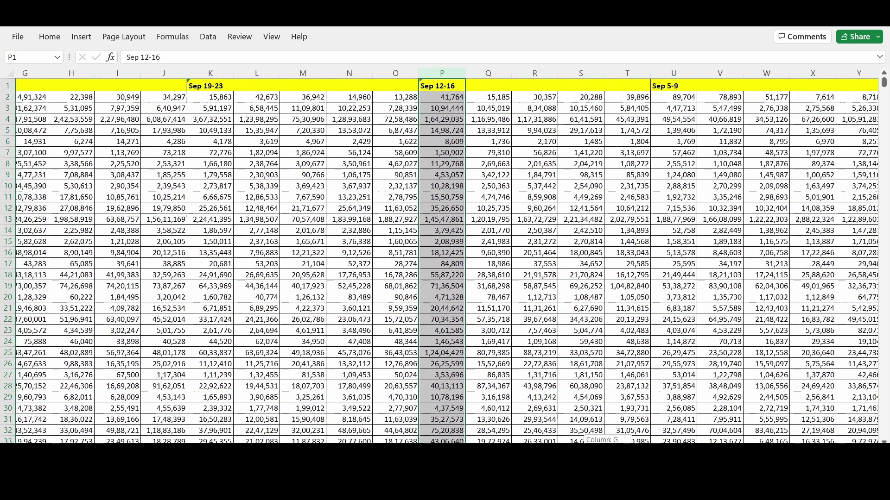
scroll(607, 436, "right", 3)
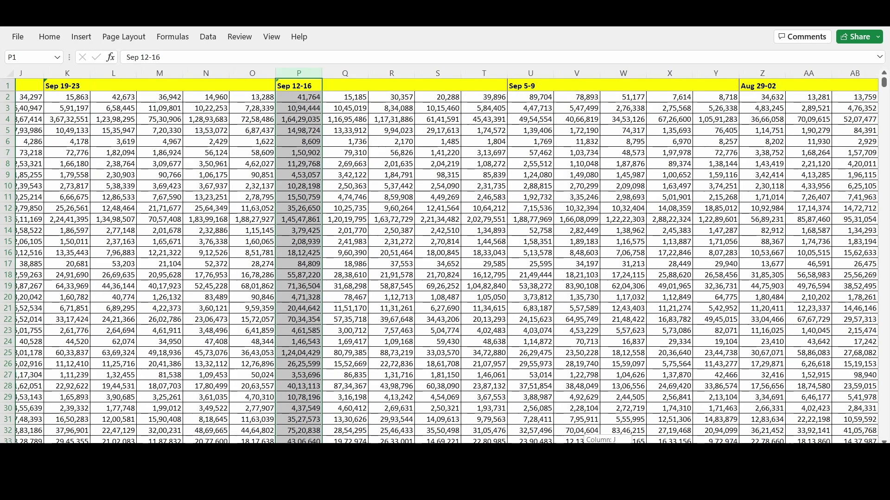
scroll(607, 435, "right", 10)
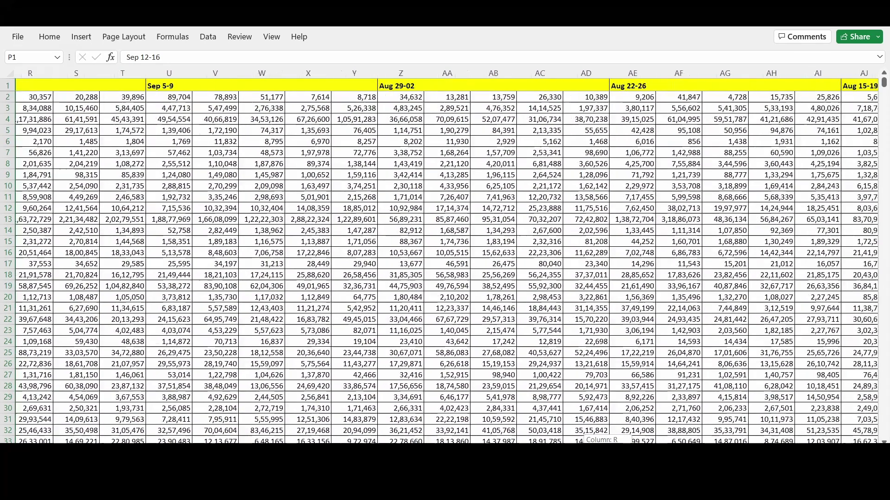
scroll(607, 436, "right", 7)
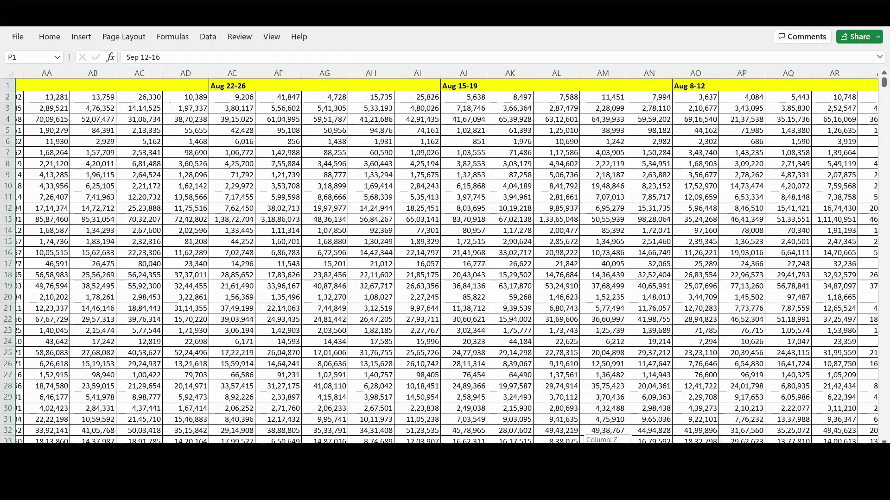
scroll(607, 436, "left", 9)
scroll(608, 436, "left", 15)
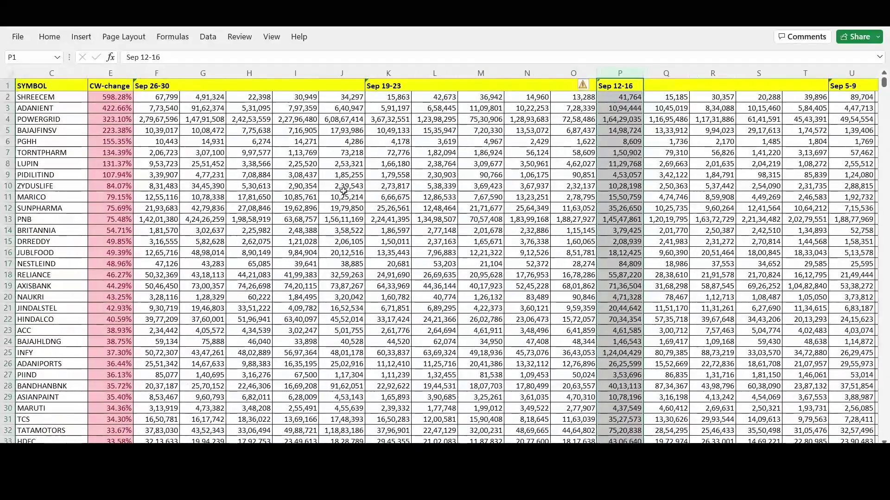
Step: Inspect the CW-change formulas and compare SHREECEM's daily figures for Sep 26-30 with those of Sep 19-23
left_click(123, 95)
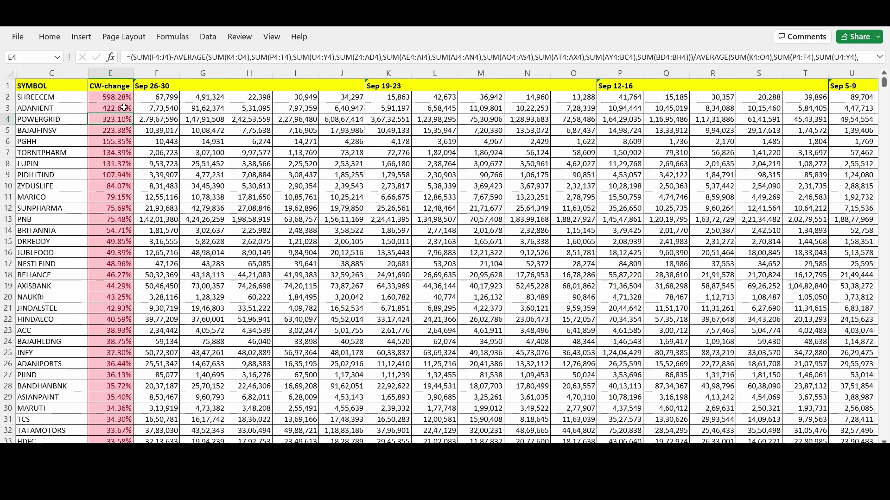
left_click(131, 137)
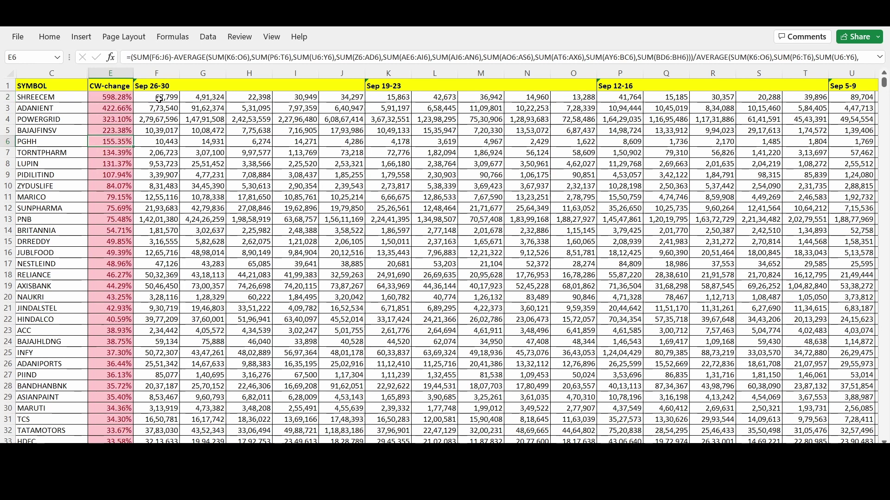
left_click_drag(160, 98, 337, 95)
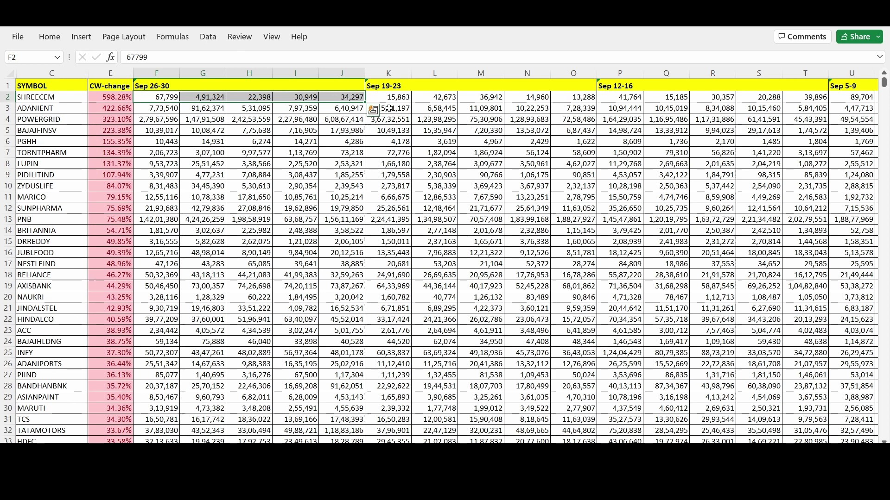
left_click_drag(402, 98, 520, 98)
left_click(448, 164)
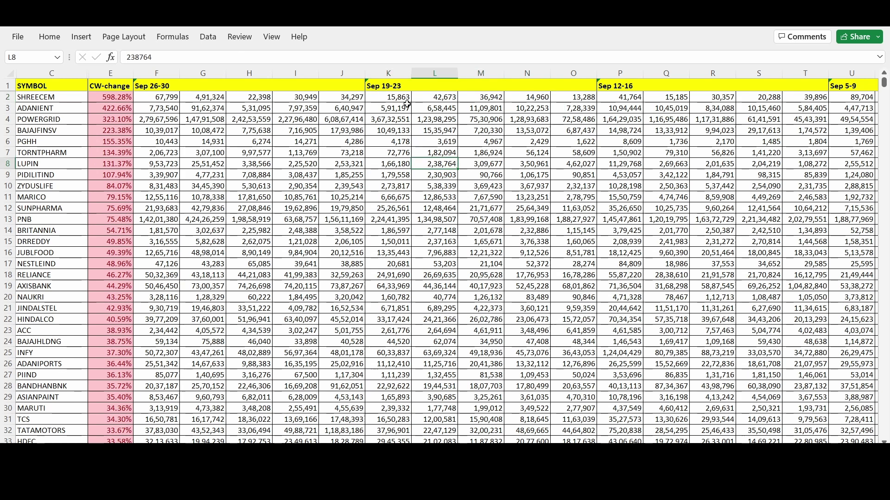
Step: Compare SHREECEM's daily delivery figures across the Sep 19-23, Sep 12-16 and Sep 26-30 weeks
left_click_drag(402, 99, 569, 100)
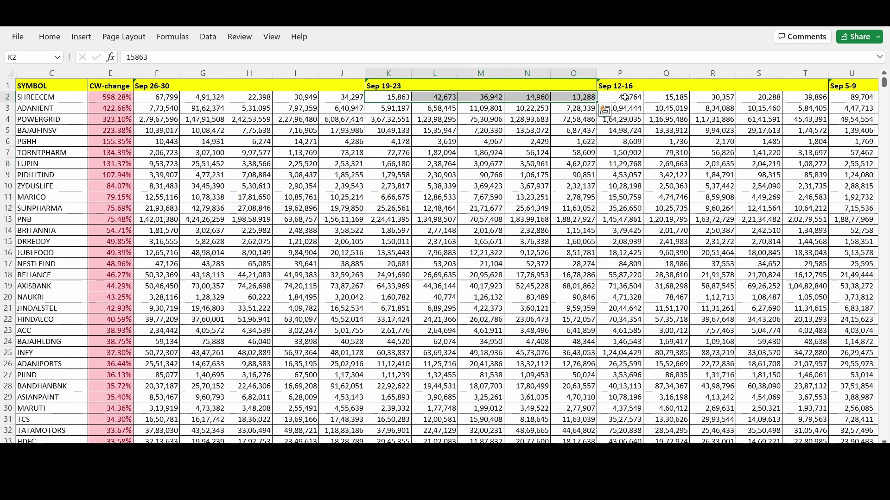
left_click_drag(624, 98, 805, 94)
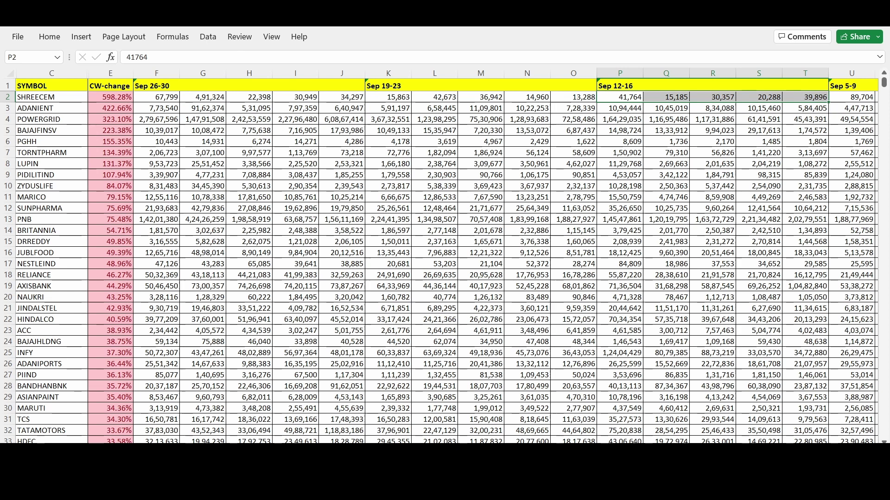
scroll(446, 256, "right", 3)
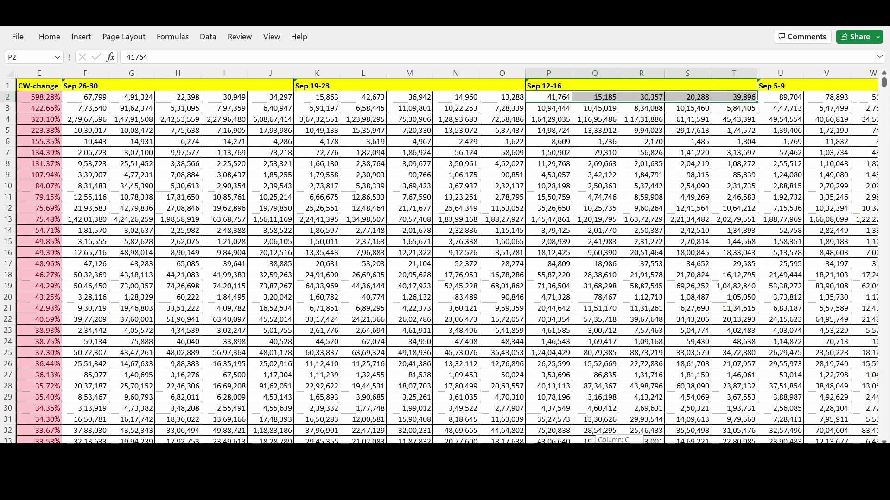
scroll(809, 144, "left", 1)
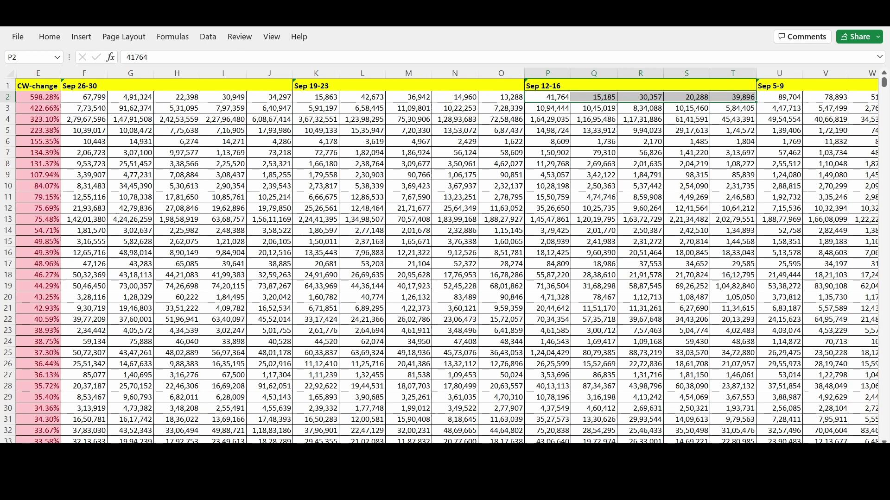
scroll(492, 164, "left", 2)
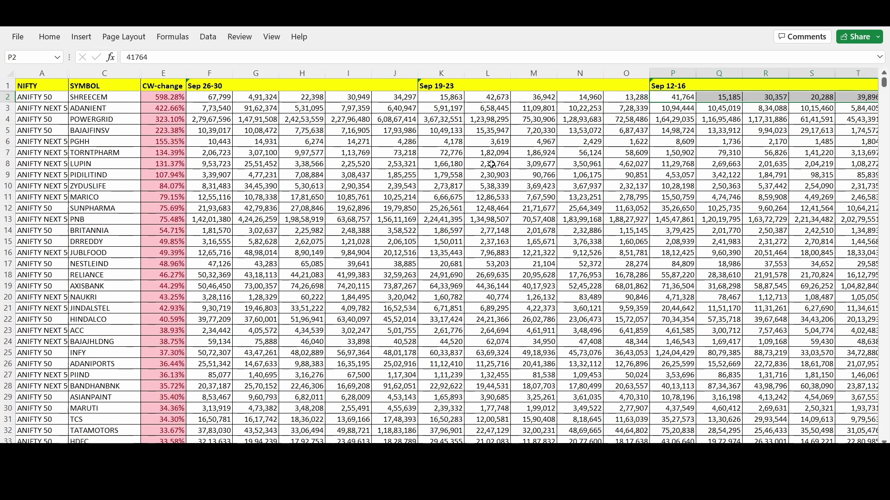
left_click(446, 99)
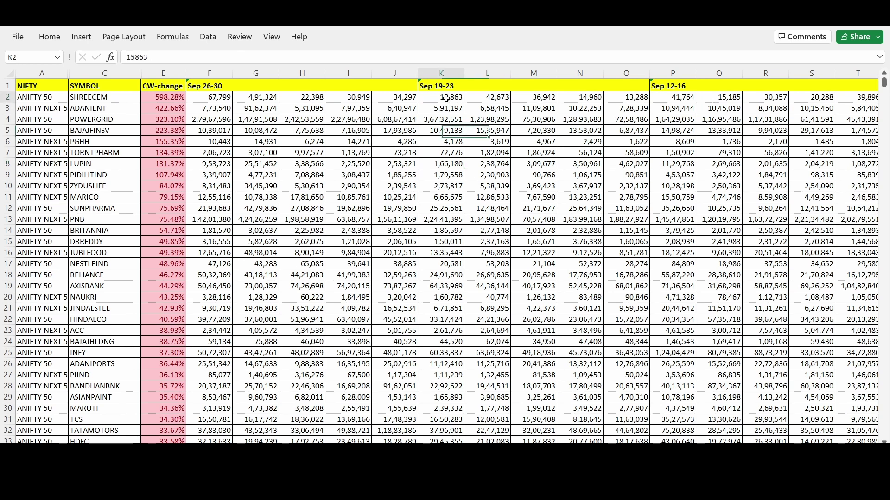
left_click(219, 95)
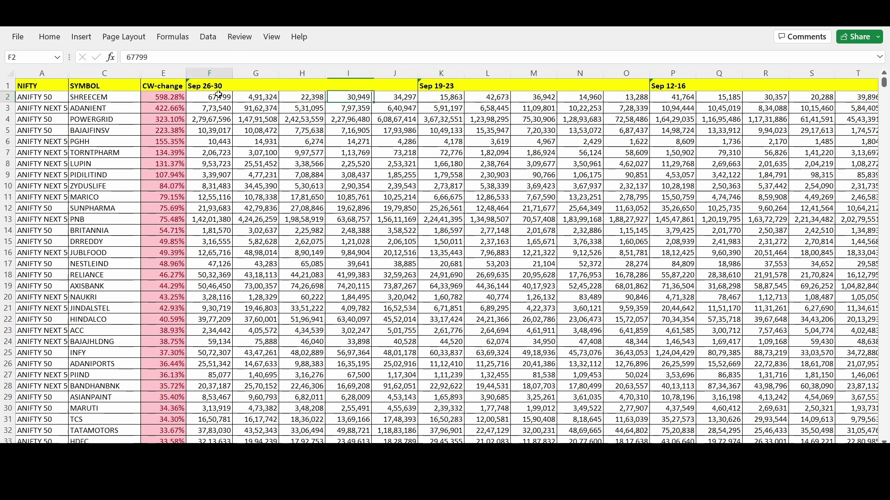
left_click_drag(219, 95, 390, 103)
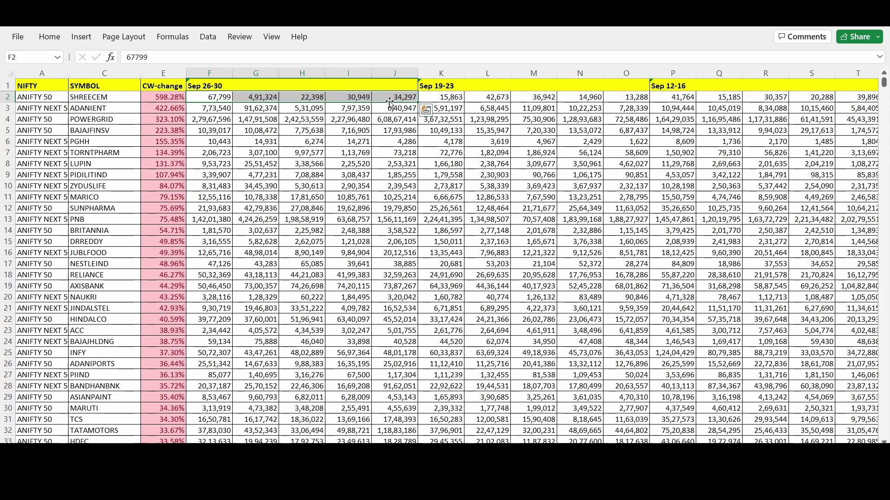
Step: Examine POWERGRID's full CW-change formula and the weekly ranges it references, then exit without editing it
left_click(170, 96)
left_click(181, 121)
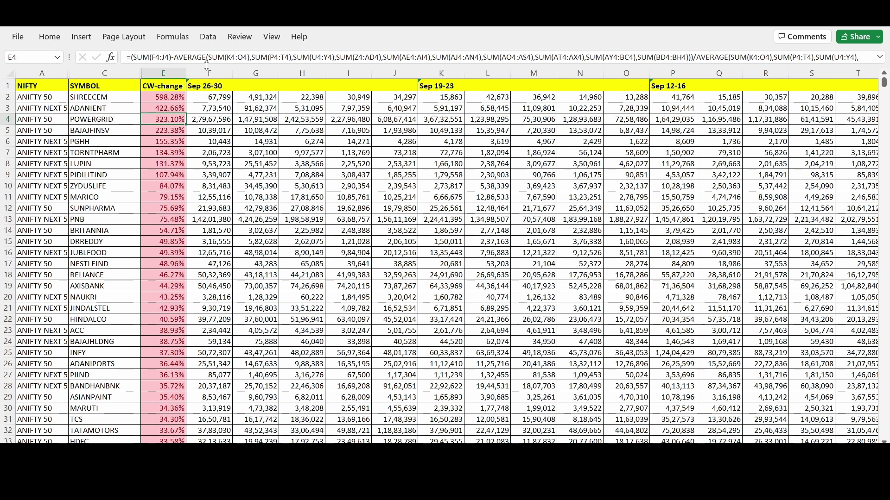
left_click_drag(203, 63, 209, 106)
left_click(213, 67)
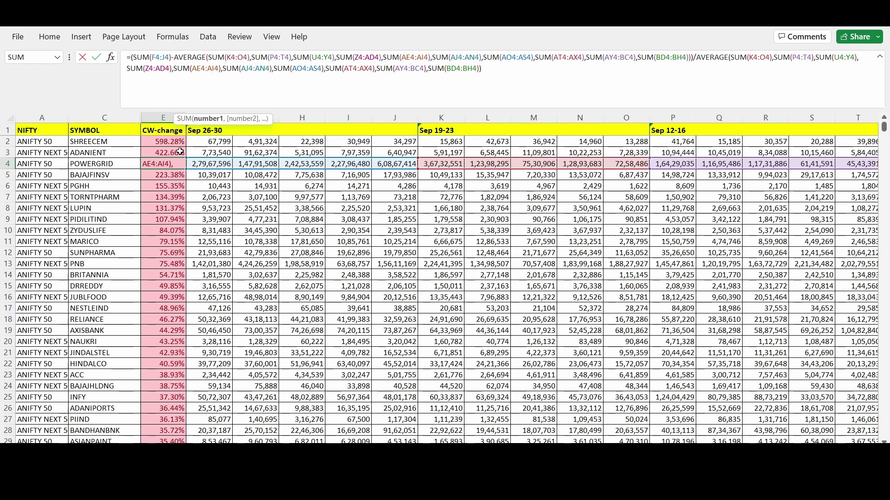
left_click(302, 197)
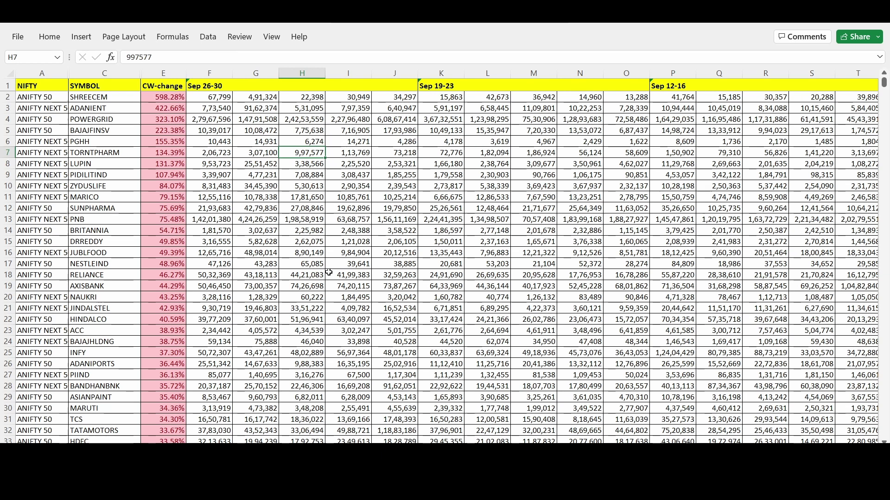
left_click(305, 69)
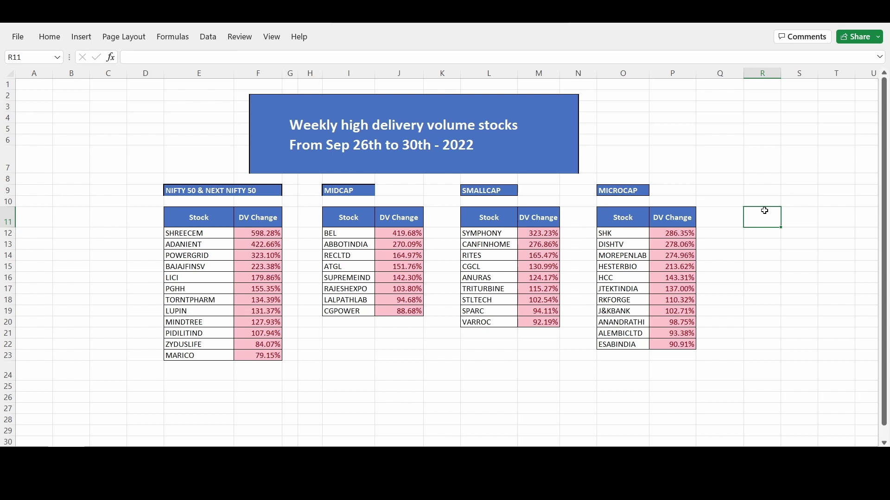
key("Down")
key("Down")
key("Down")
key("Down")
key("Down")
key("Down")
key("Down")
key("Down")
key("Down")
key("Down")
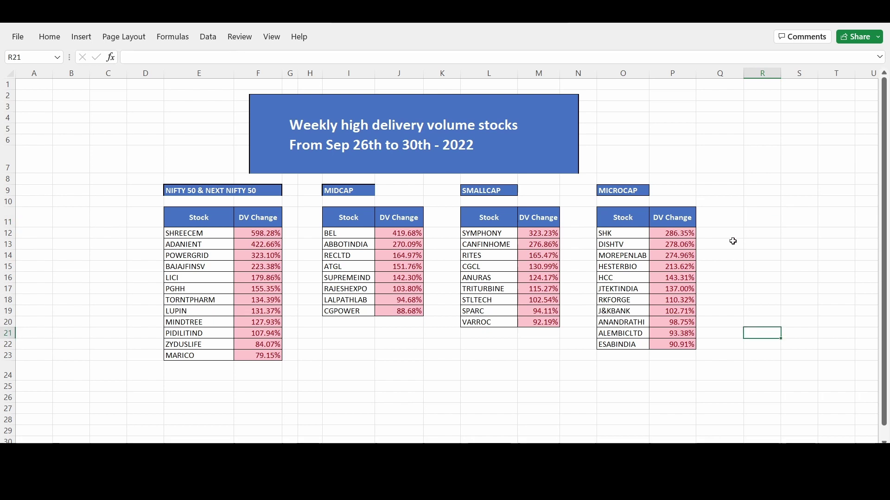